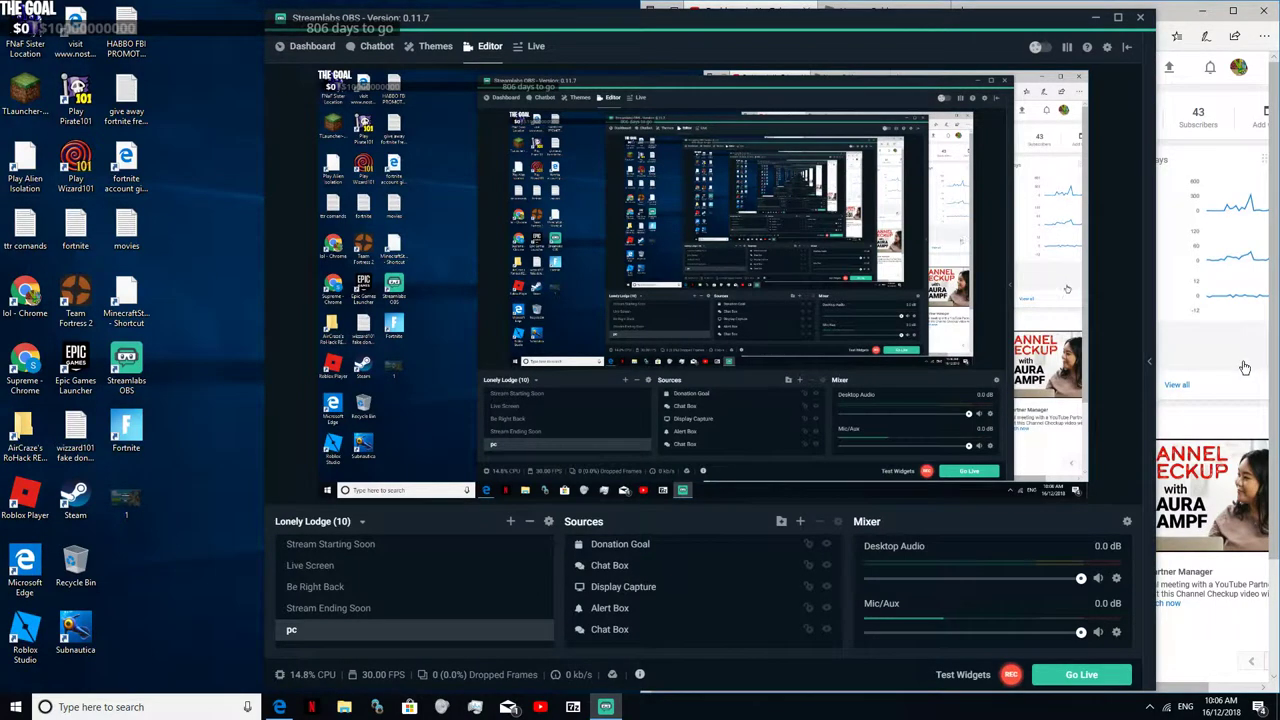
Step: Switch between the YouTube Analytics and stream editor windows, then start a blank Edge tab
left_click(1234, 416)
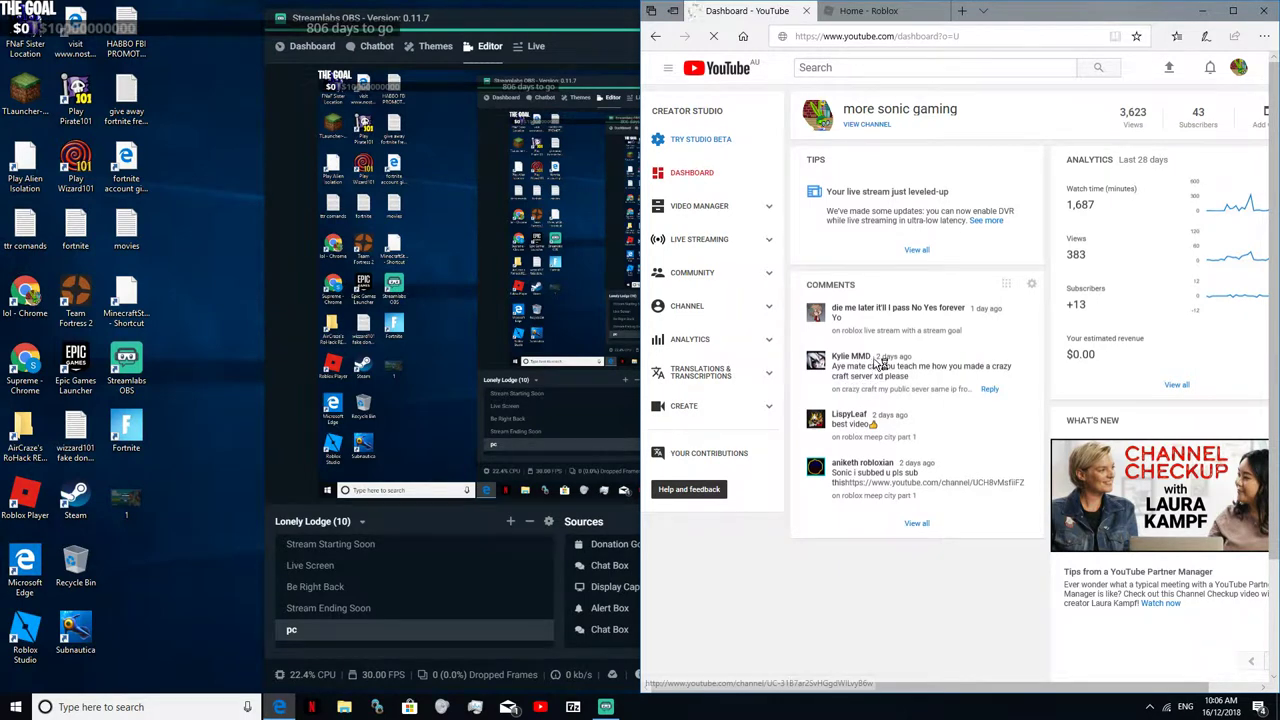
left_click(550, 22)
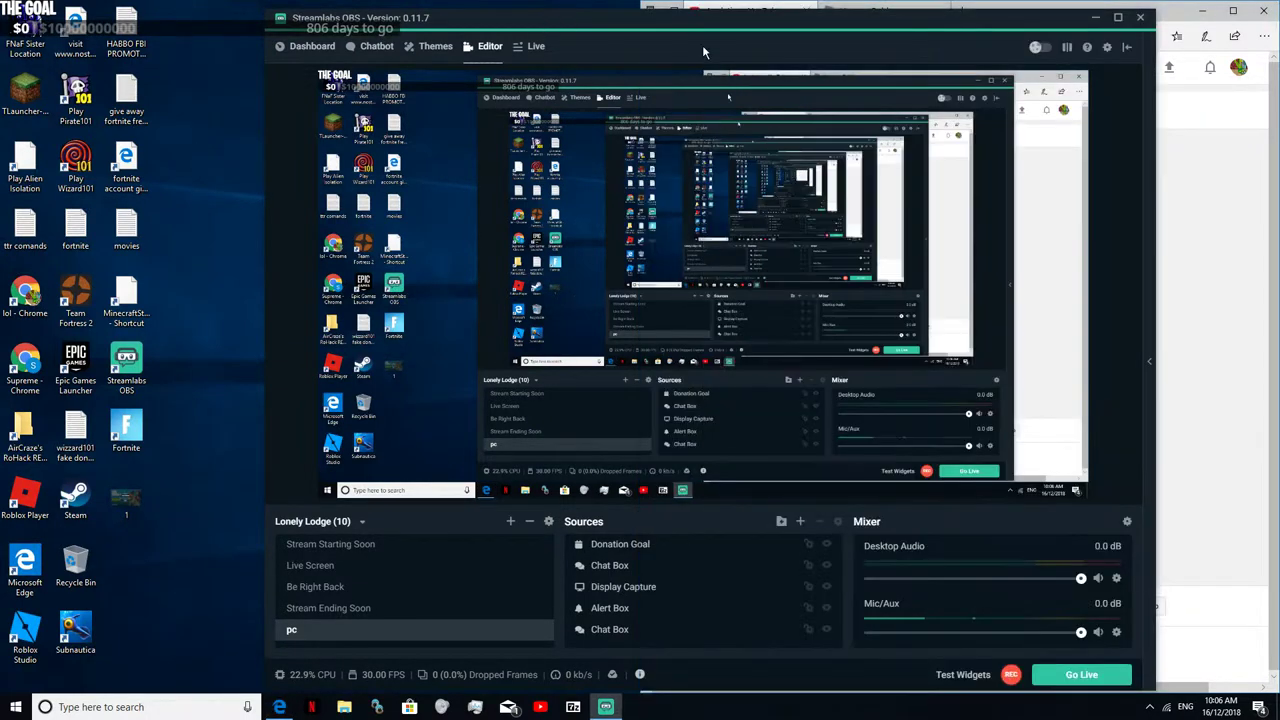
left_click(1274, 493)
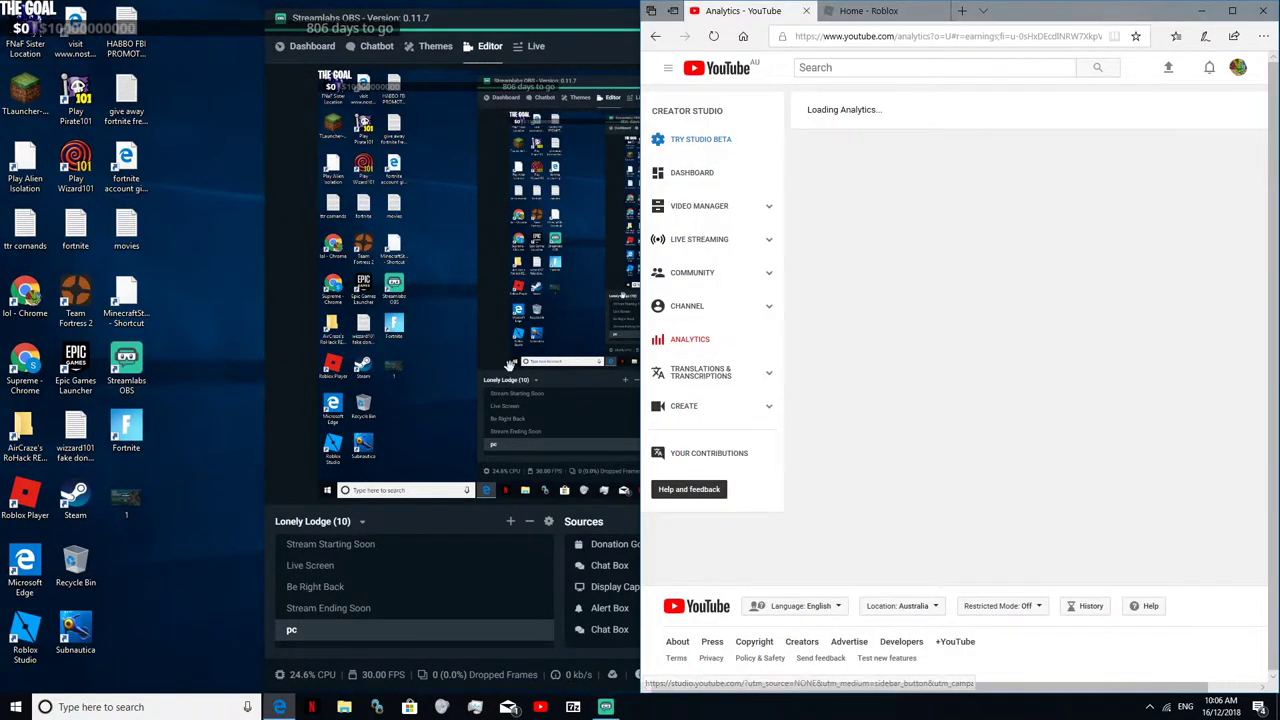
left_click(962, 11)
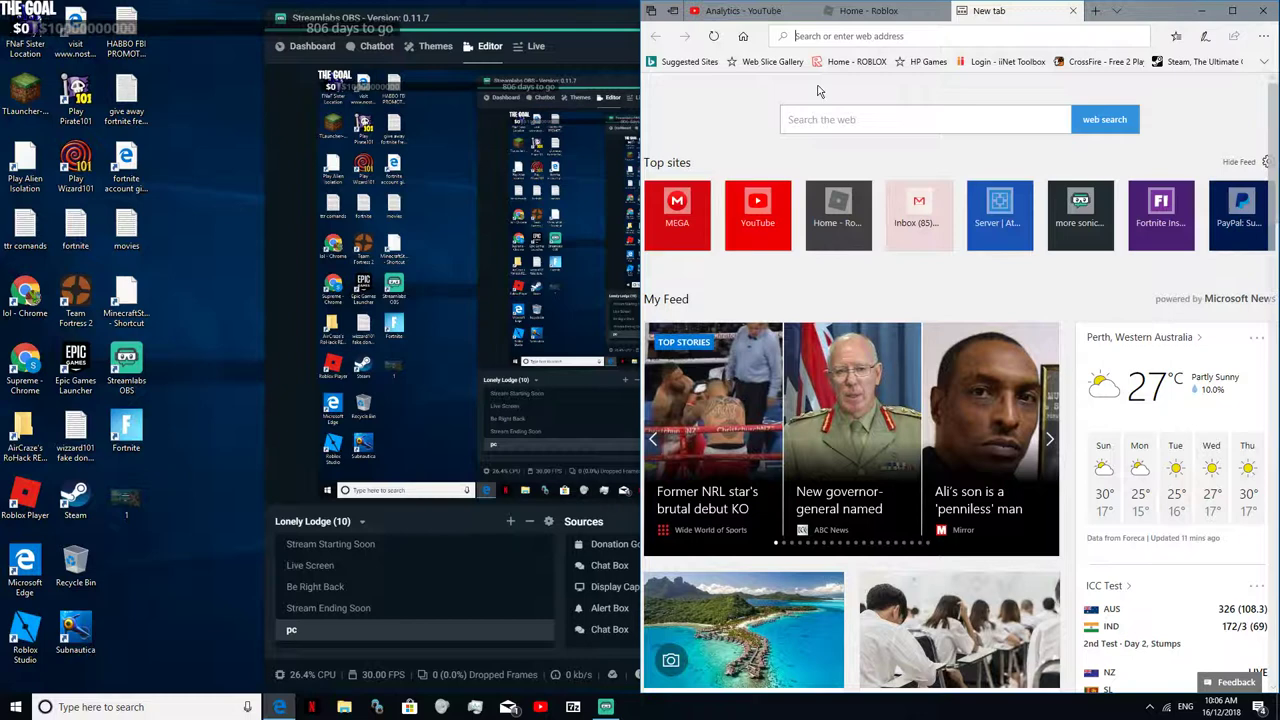
type("ae")
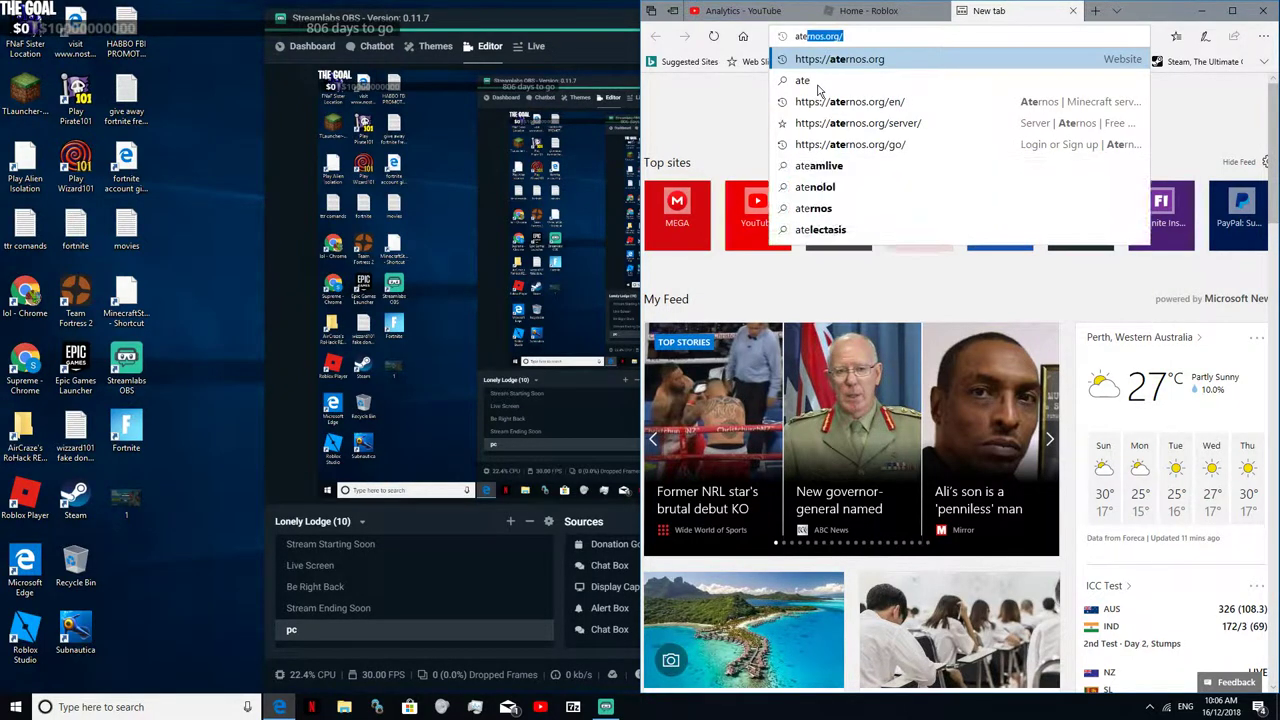
type("no")
key("BackSpace")
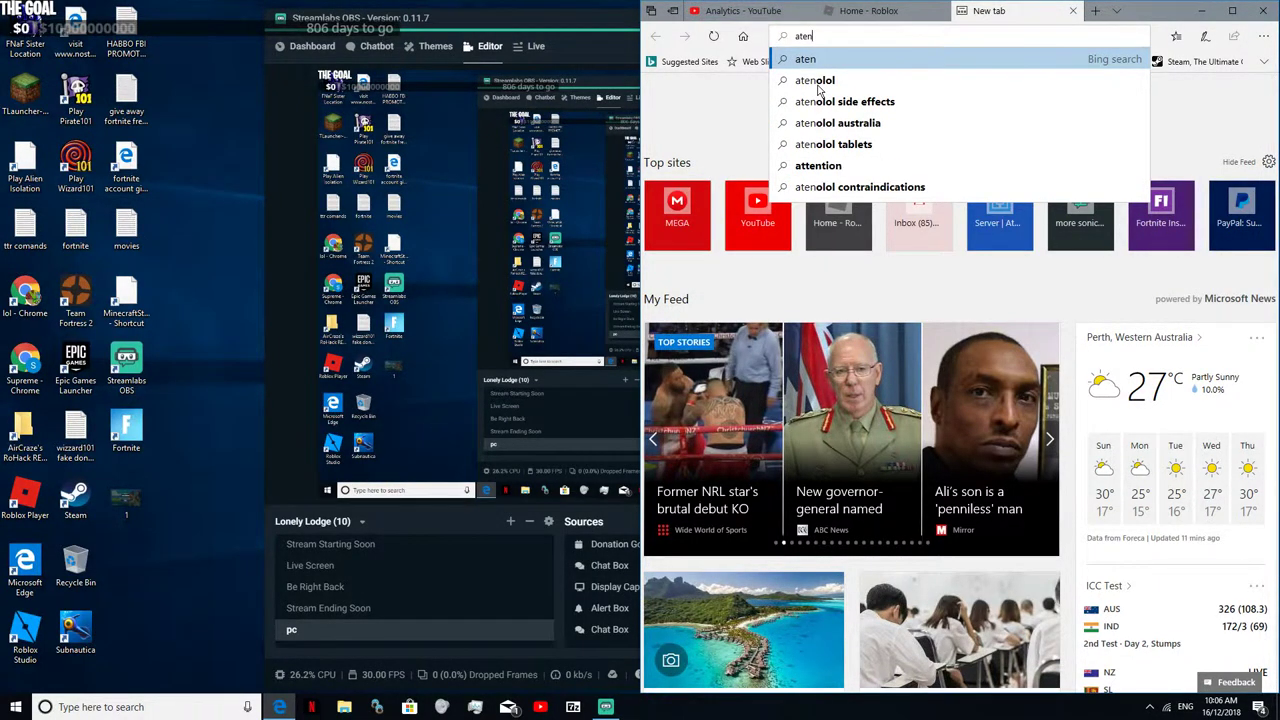
key("BackSpace")
key("Down")
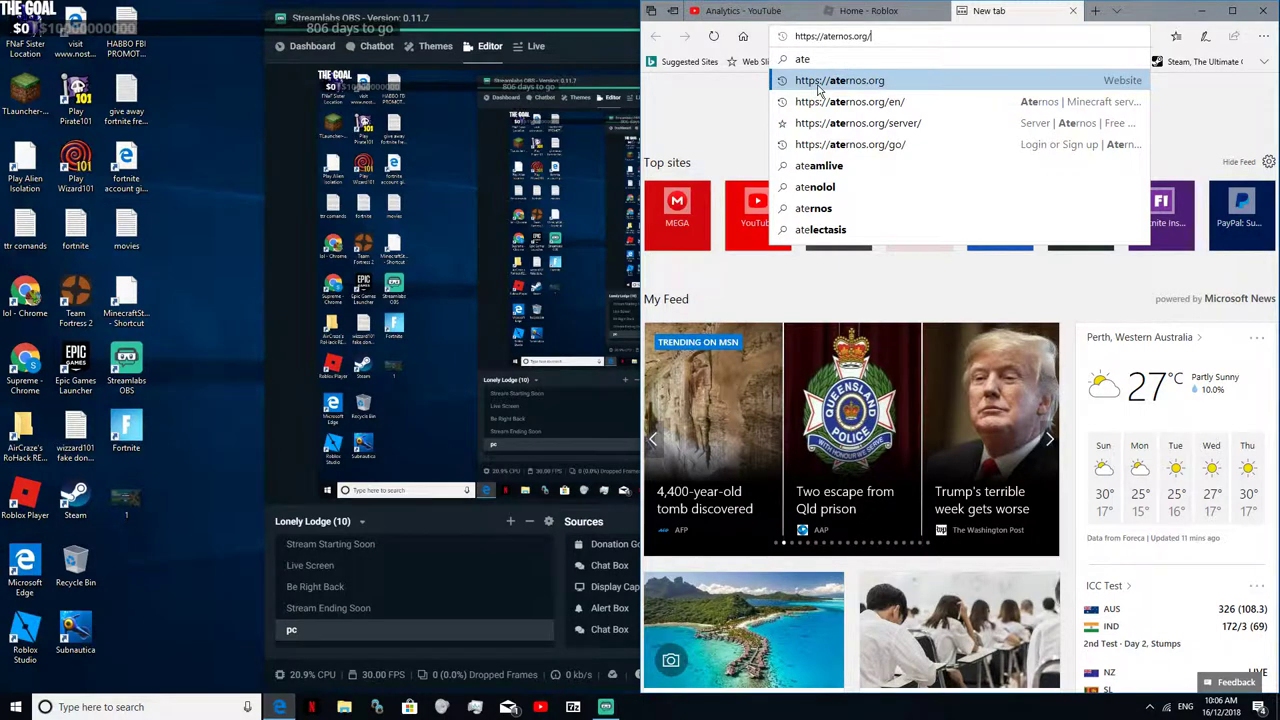
Step: Create a new desktop text document named 'for dec'
right_click(177, 251)
mouse_move(235, 342)
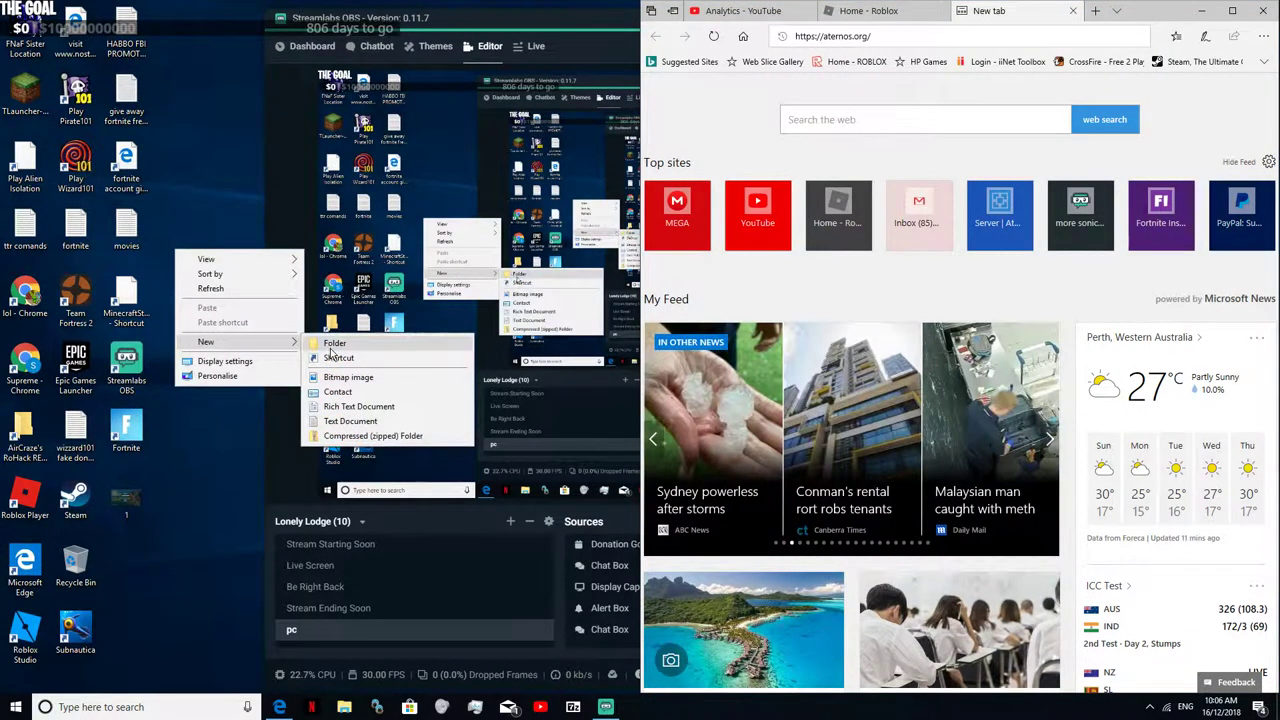
left_click(350, 421)
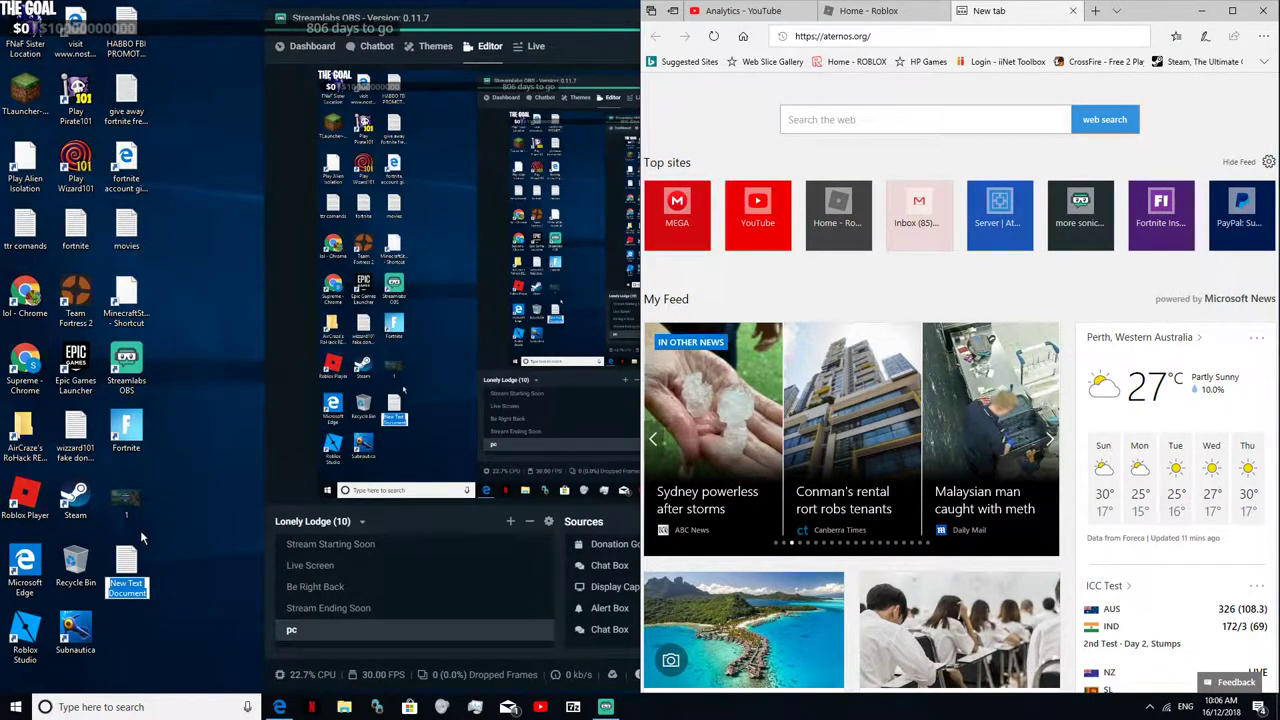
type("for dec")
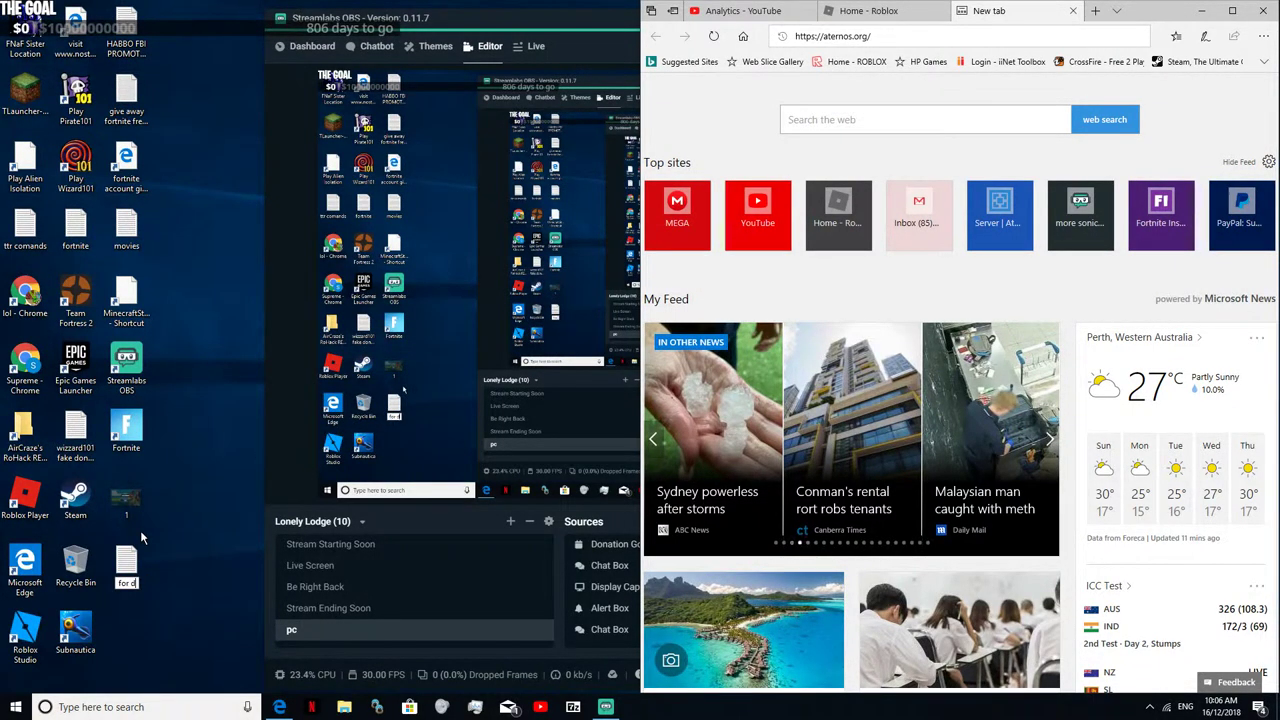
key("Return")
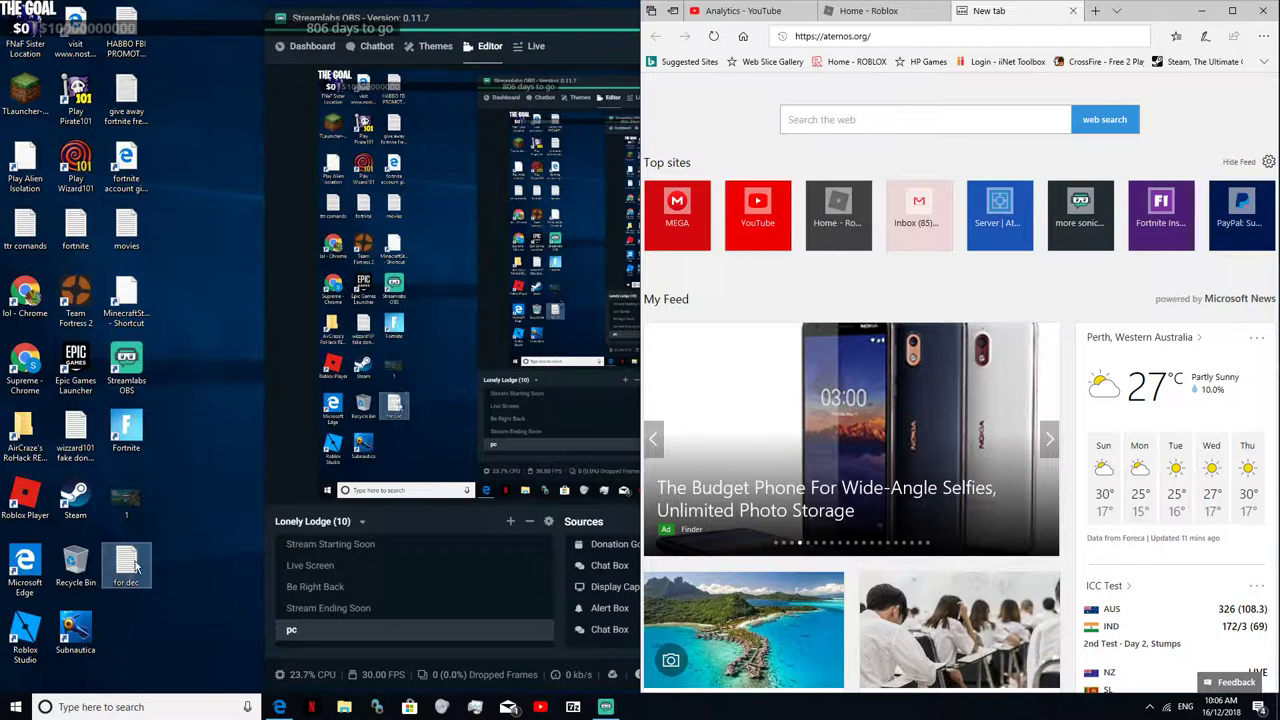
Step: Open 'for dec' in Notepad and paste the copied text into it
double_click(136, 567)
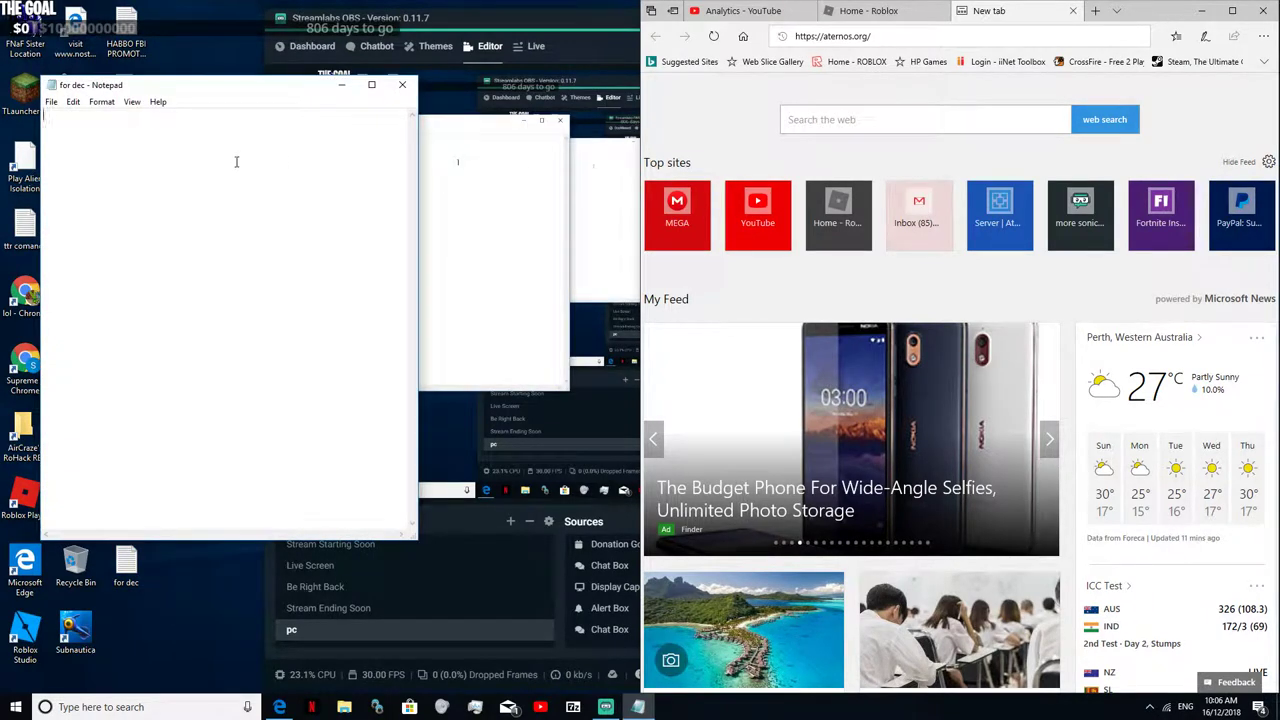
right_click(155, 110)
left_click(182, 176)
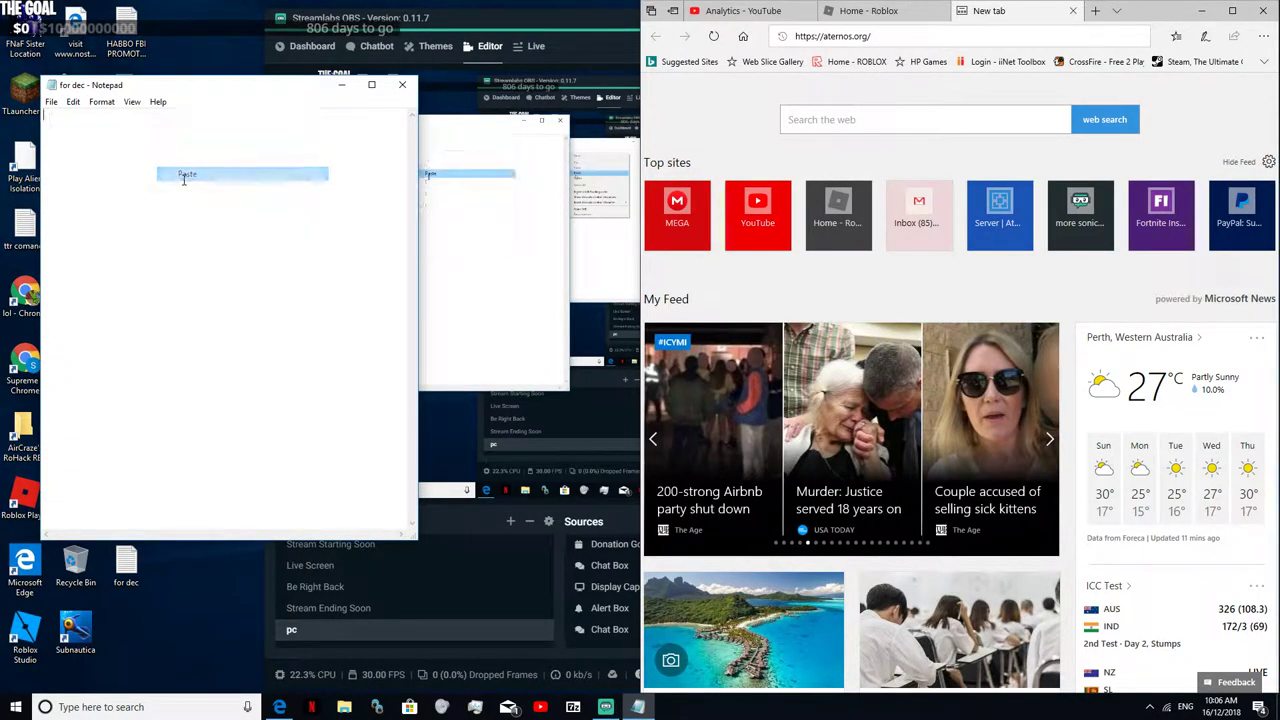
left_click(962, 33)
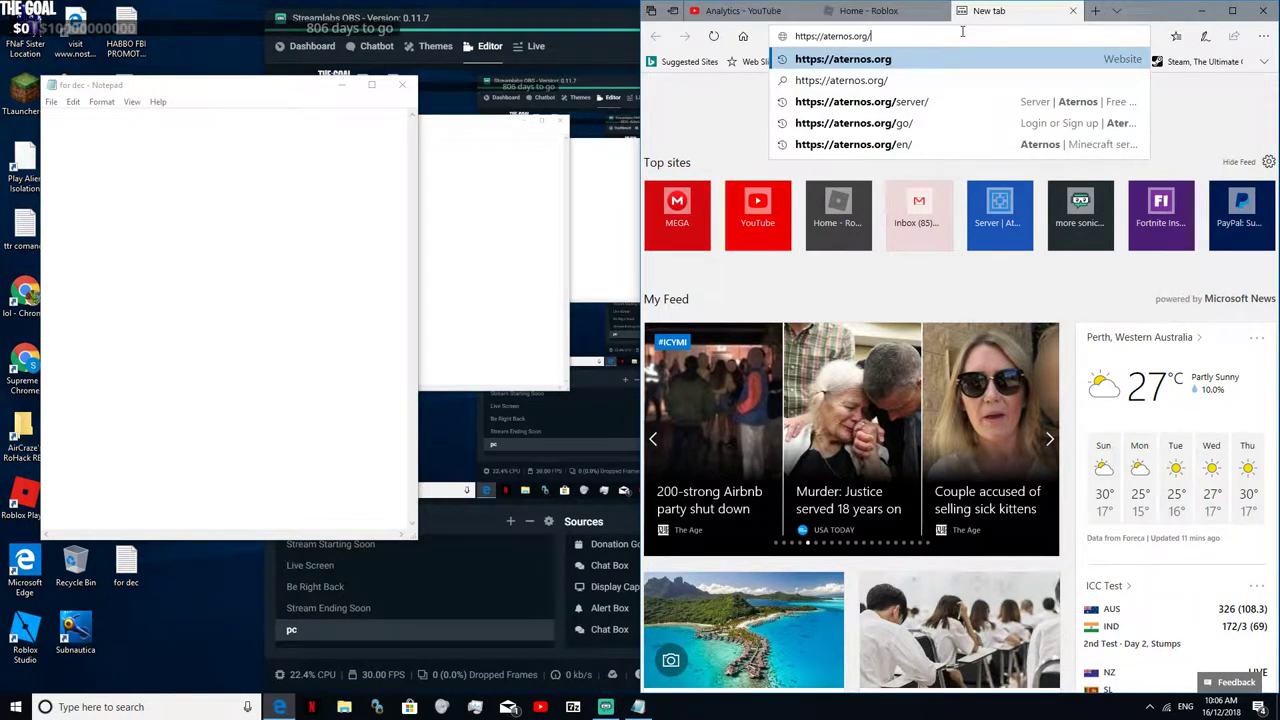
left_click(882, 57)
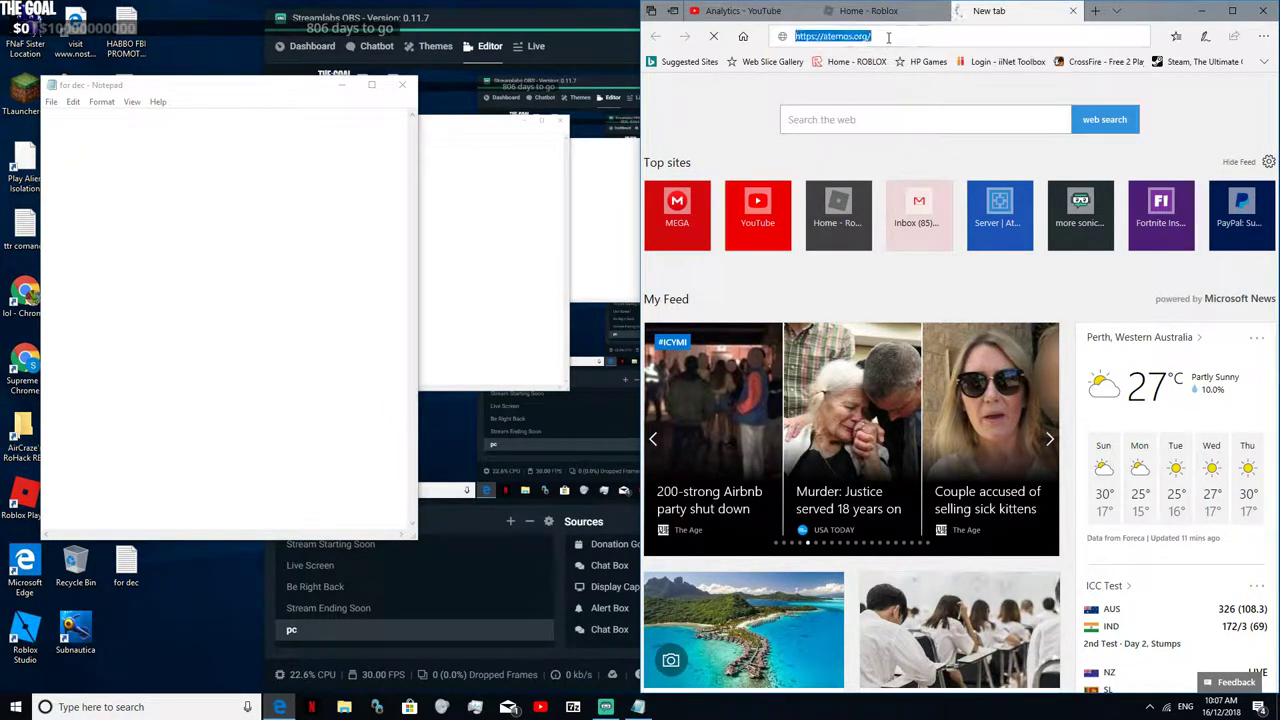
left_click(163, 161)
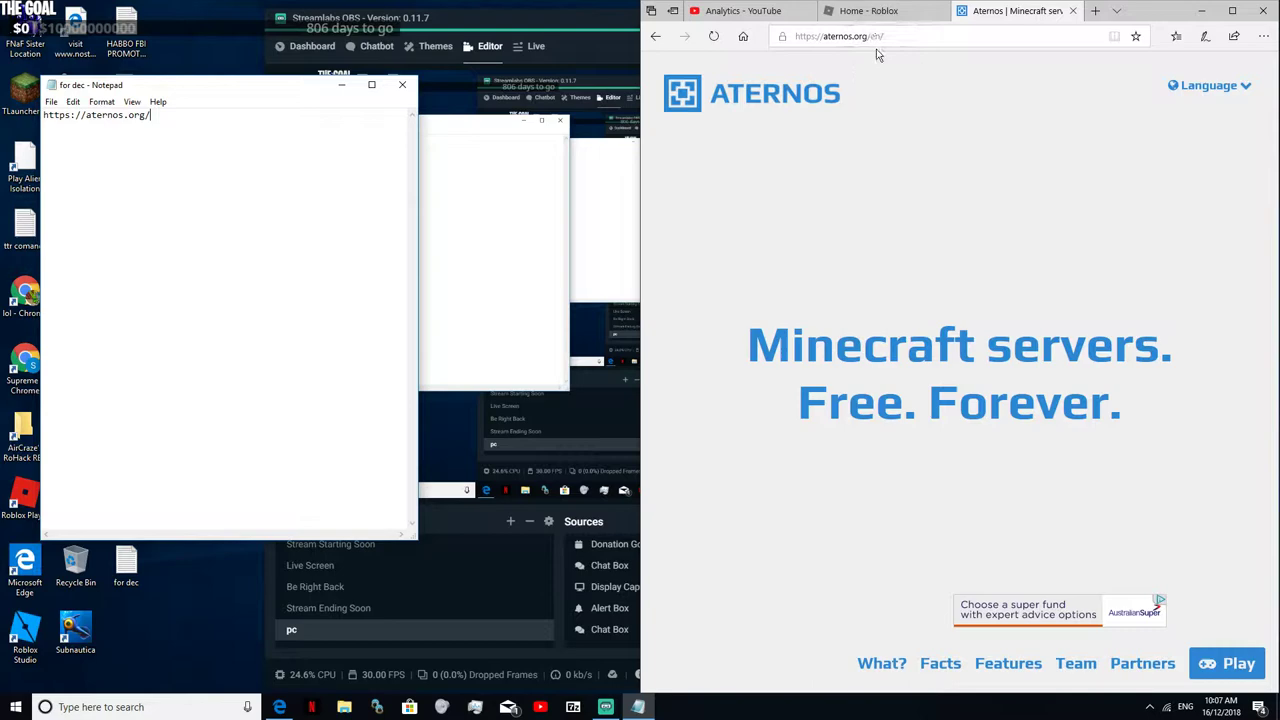
left_click(569, 608)
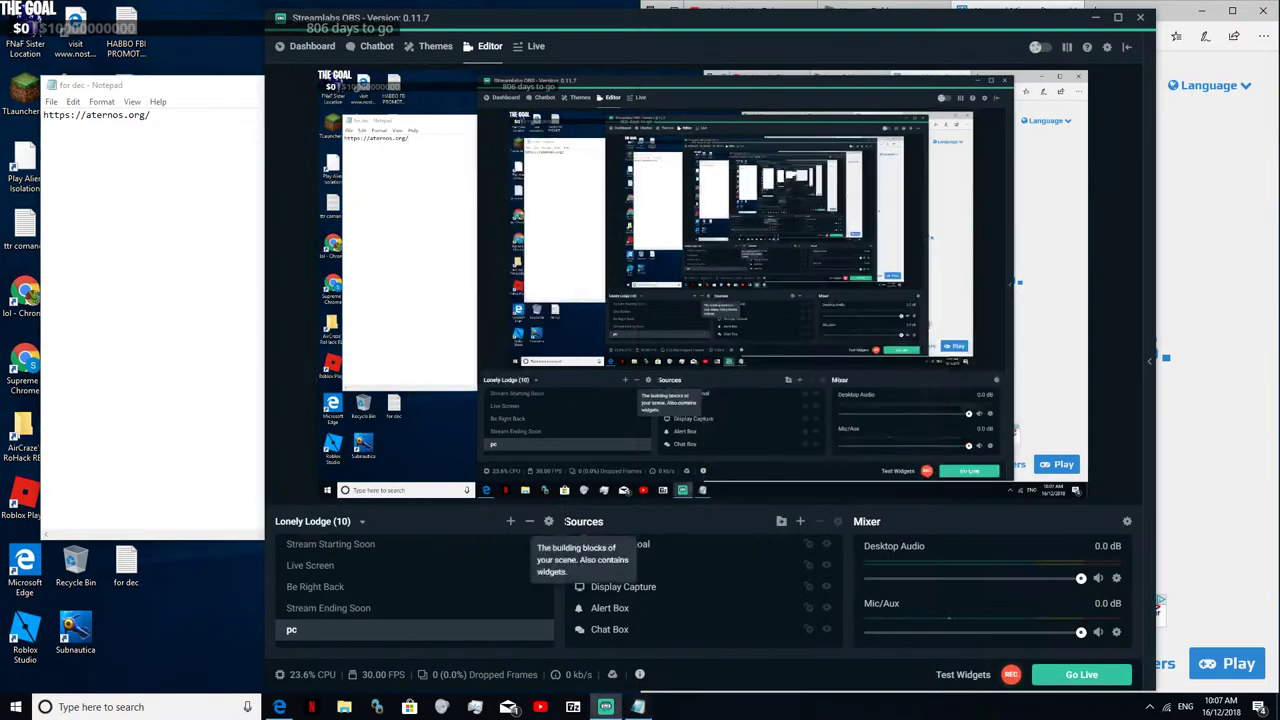
left_click(1192, 448)
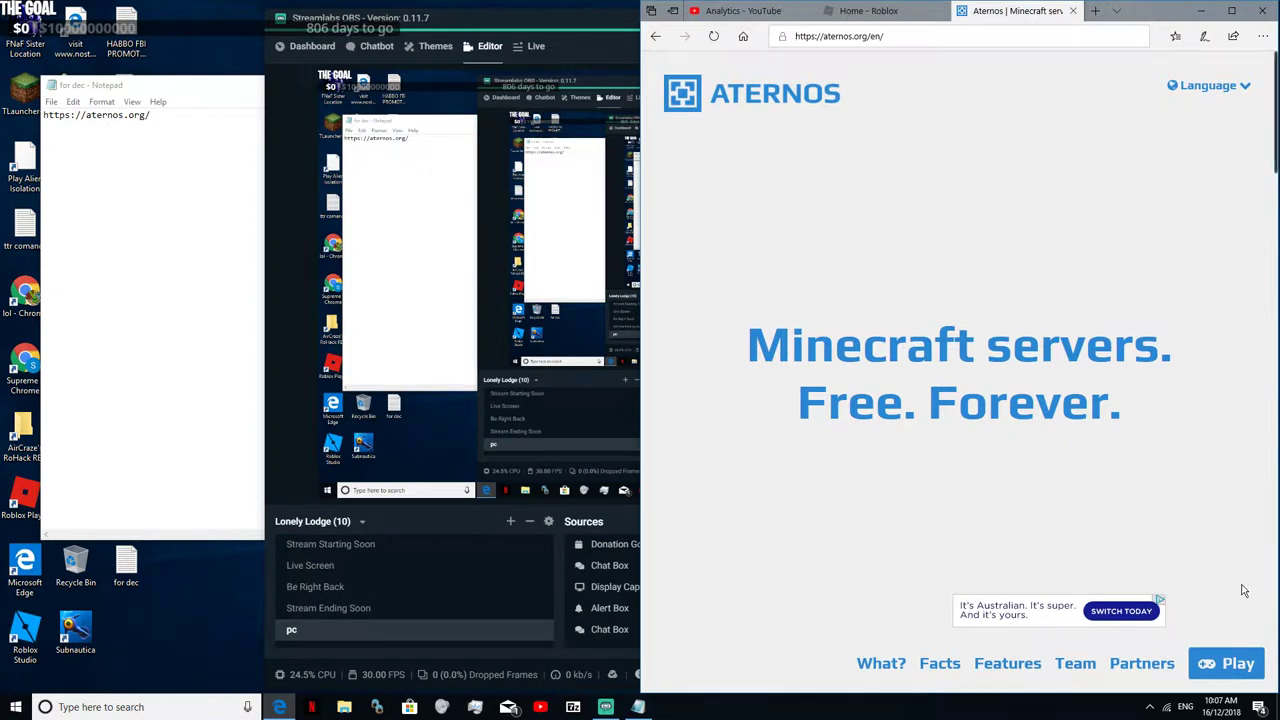
Step: Go to the Aternos server page and log out of the mynewsever account
left_click(1210, 667)
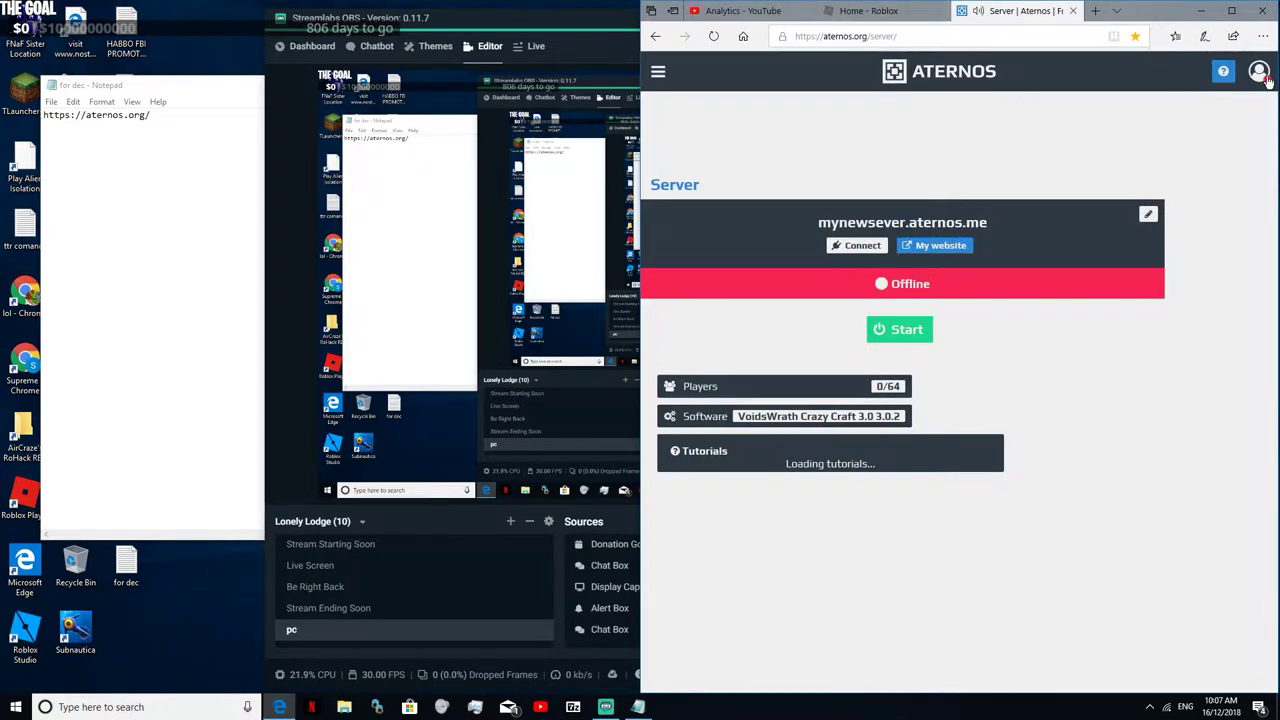
left_click(1261, 73)
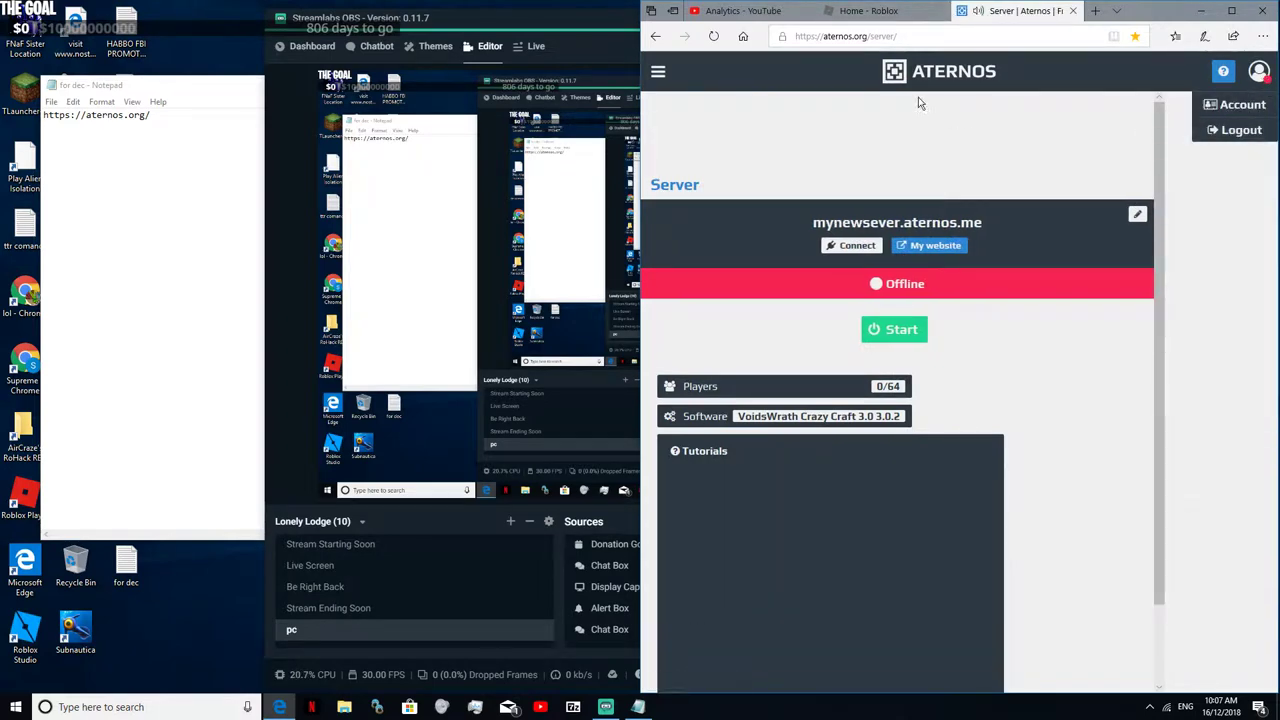
left_click(1240, 130)
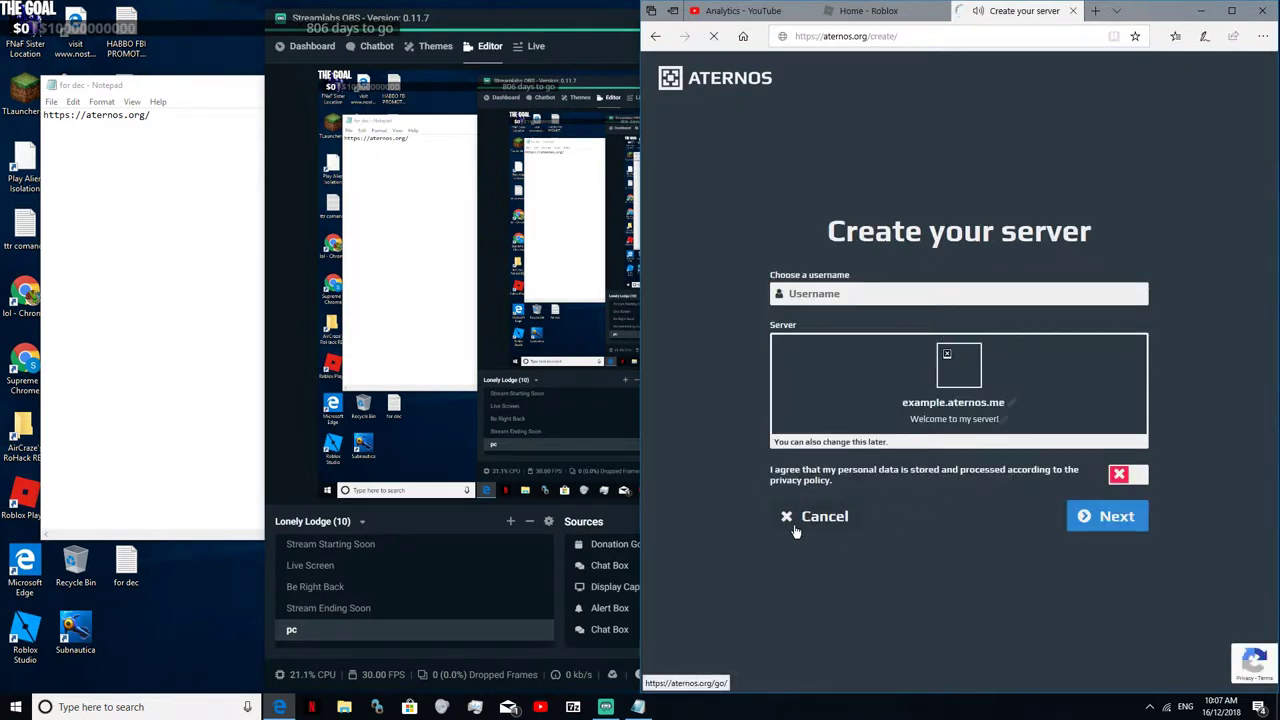
left_click(545, 23)
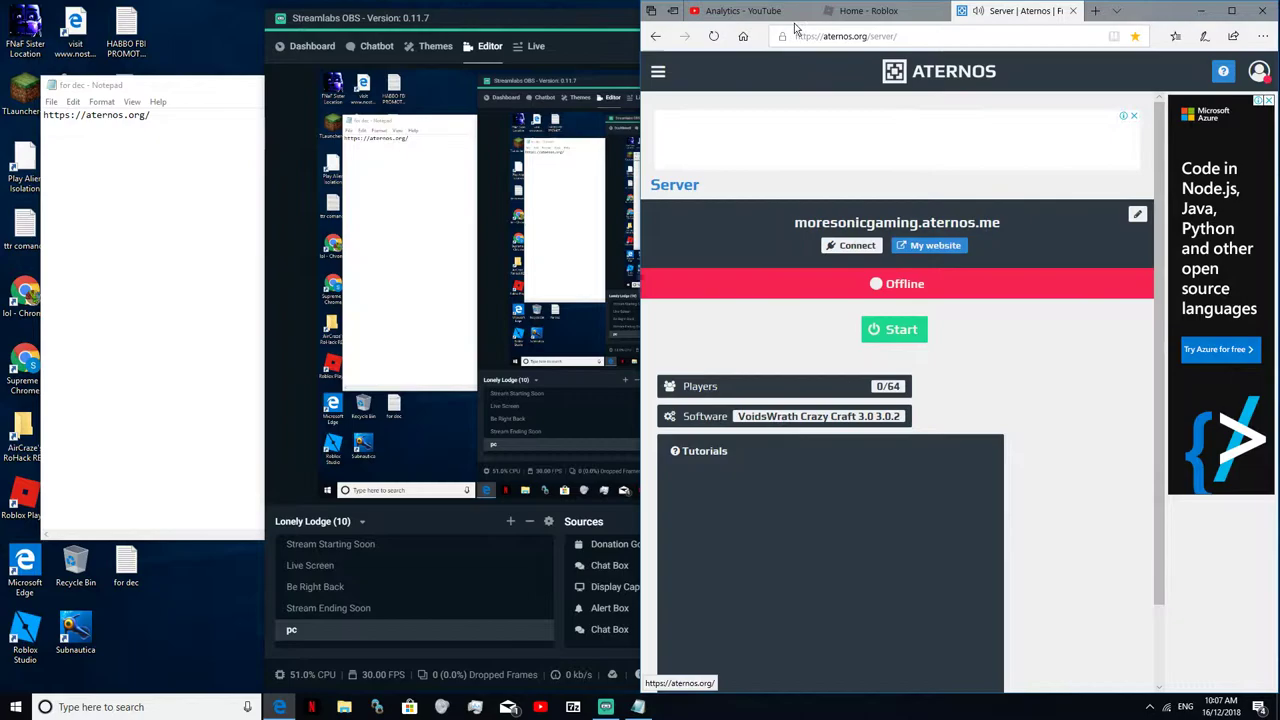
Step: Maximize the Edge window showing the moresonicgaming.aternos.me server page
left_click(1232, 10)
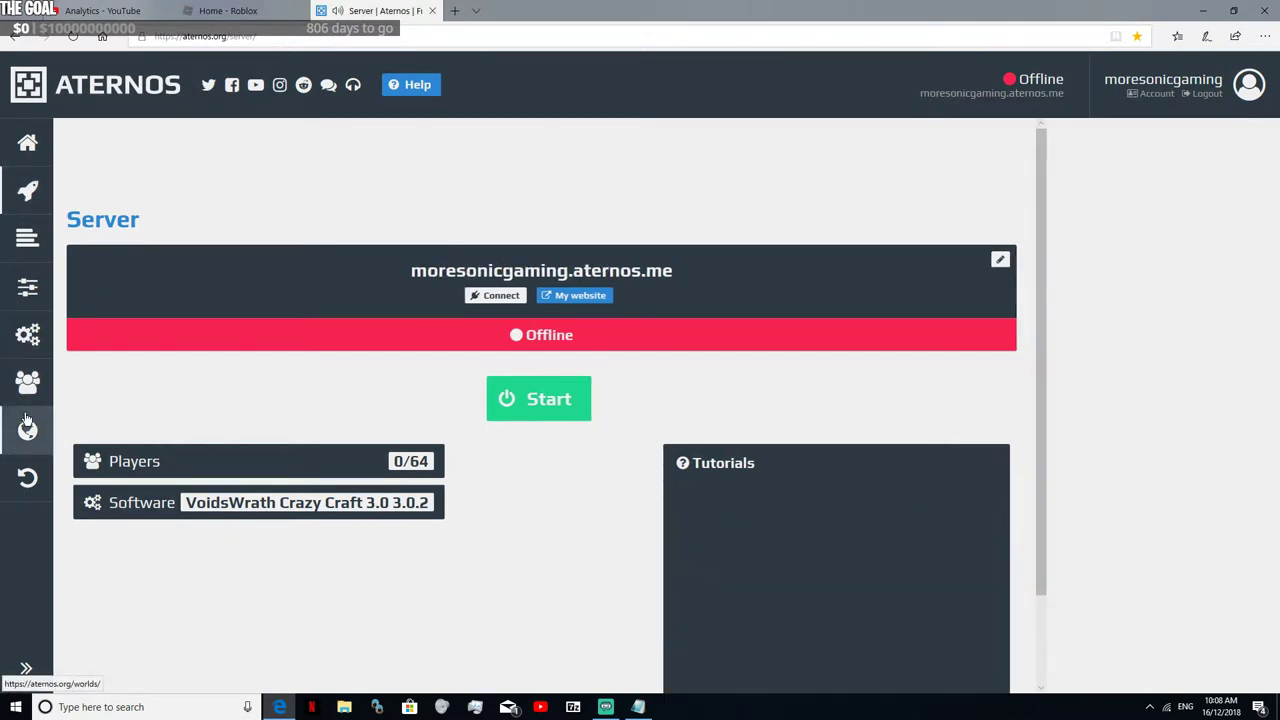
Step: Open the Modpacks category from the Software page, listing ATL, Curse, FTB, Technic and VoidsWrath
left_click(27, 287)
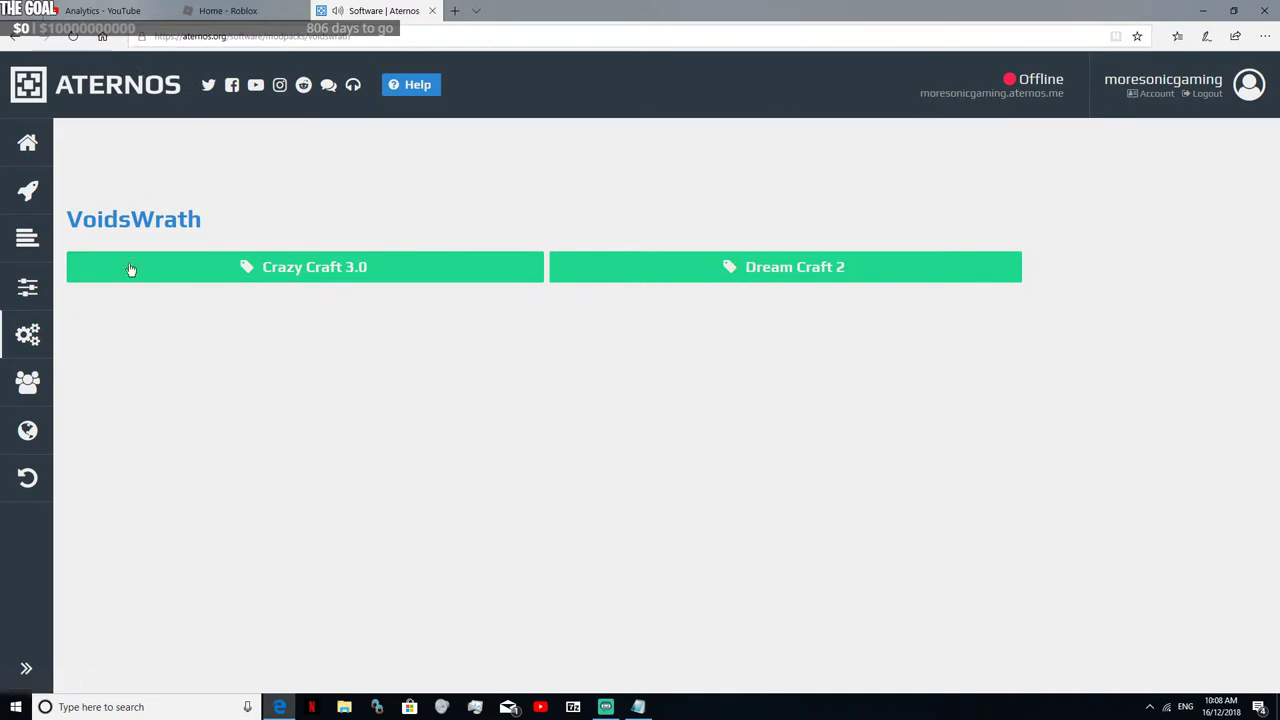
left_click(27, 334)
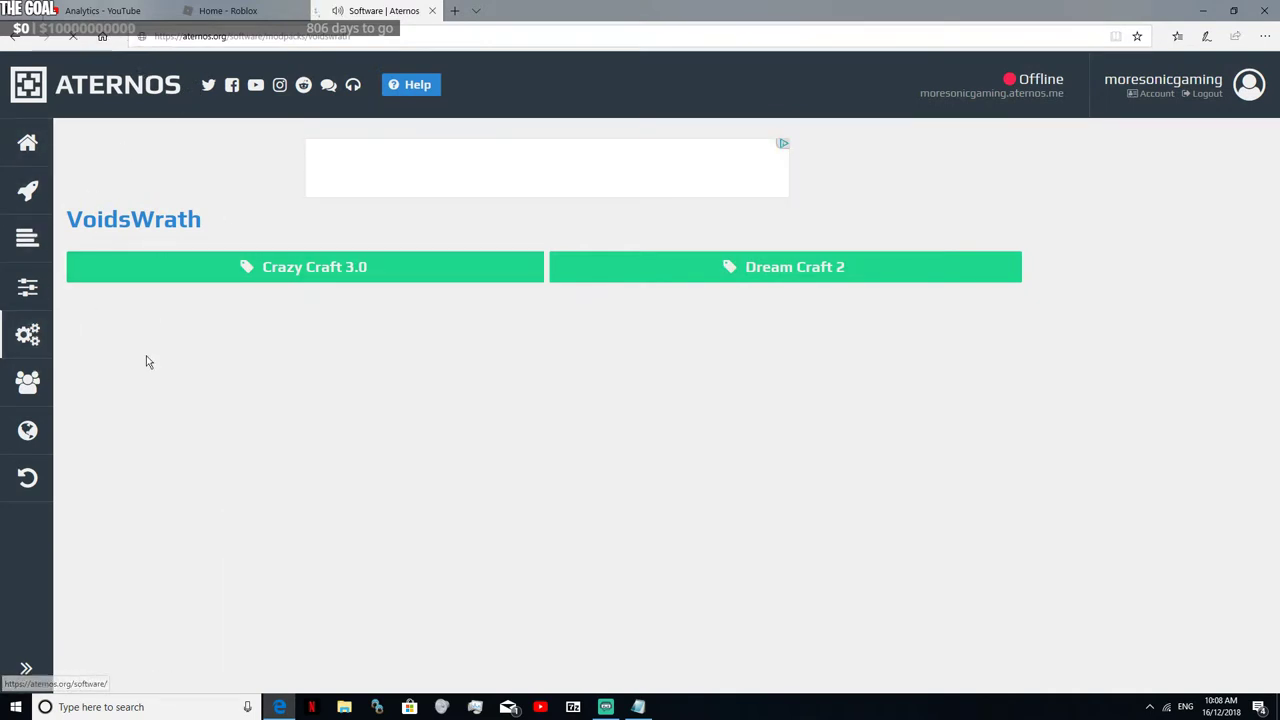
left_click(543, 515)
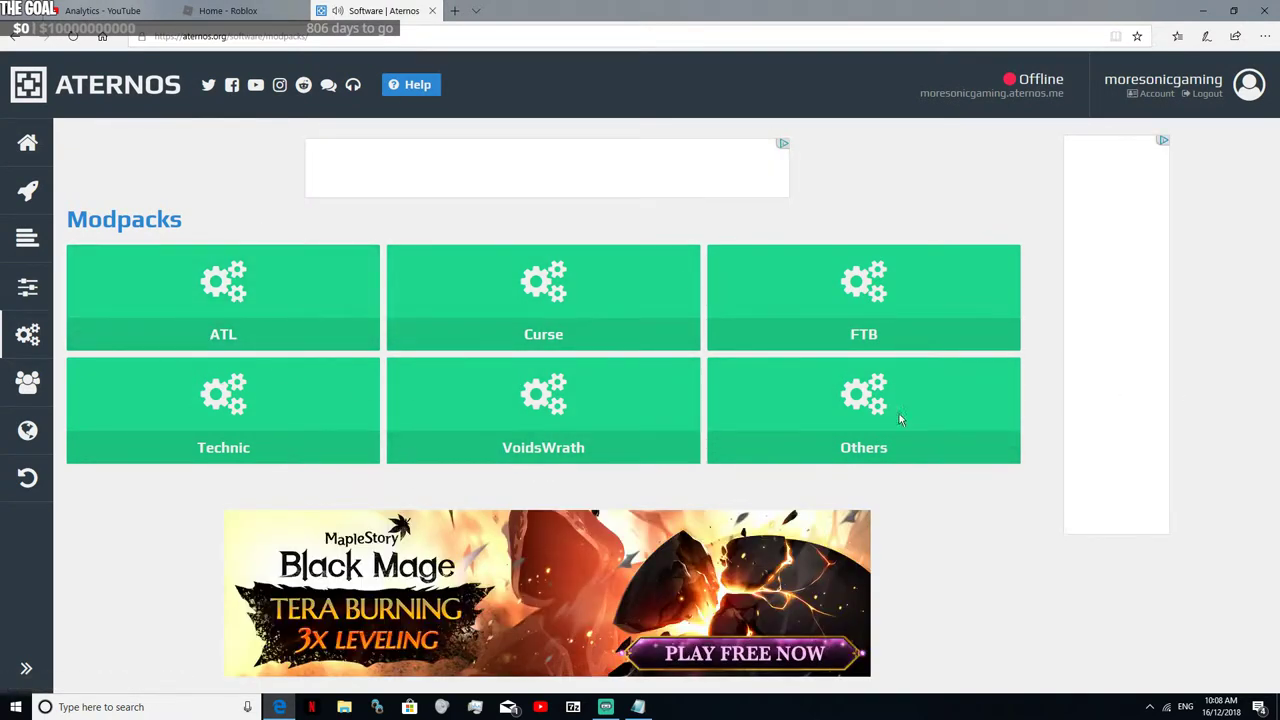
left_click(28, 315)
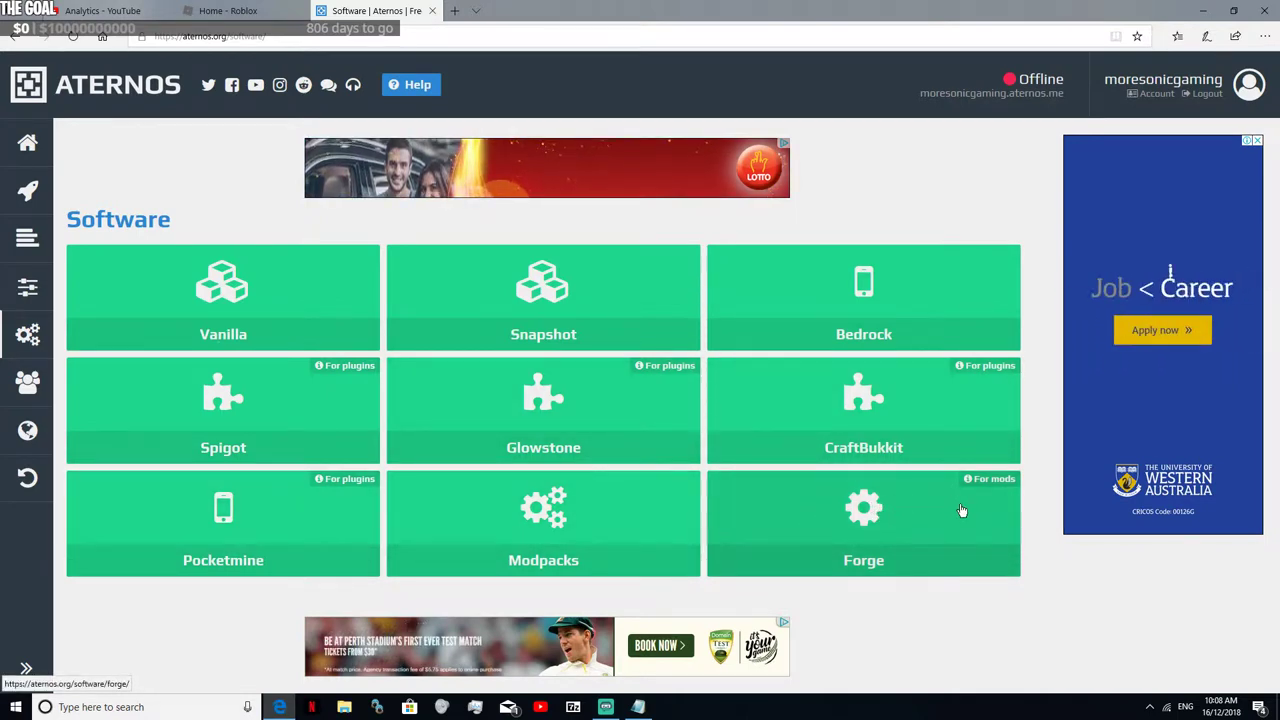
left_click(573, 531)
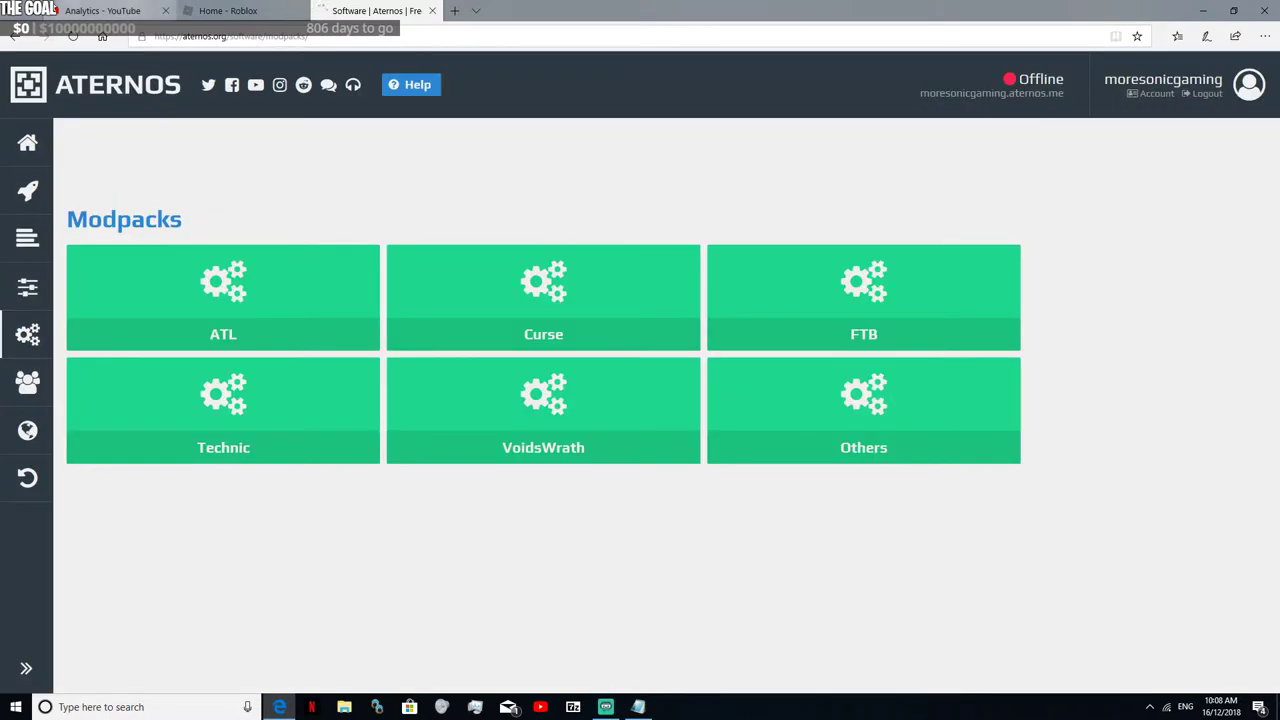
Step: Permanently delete the newest roblox live stream video, leaving 431 videos
left_click(120, 11)
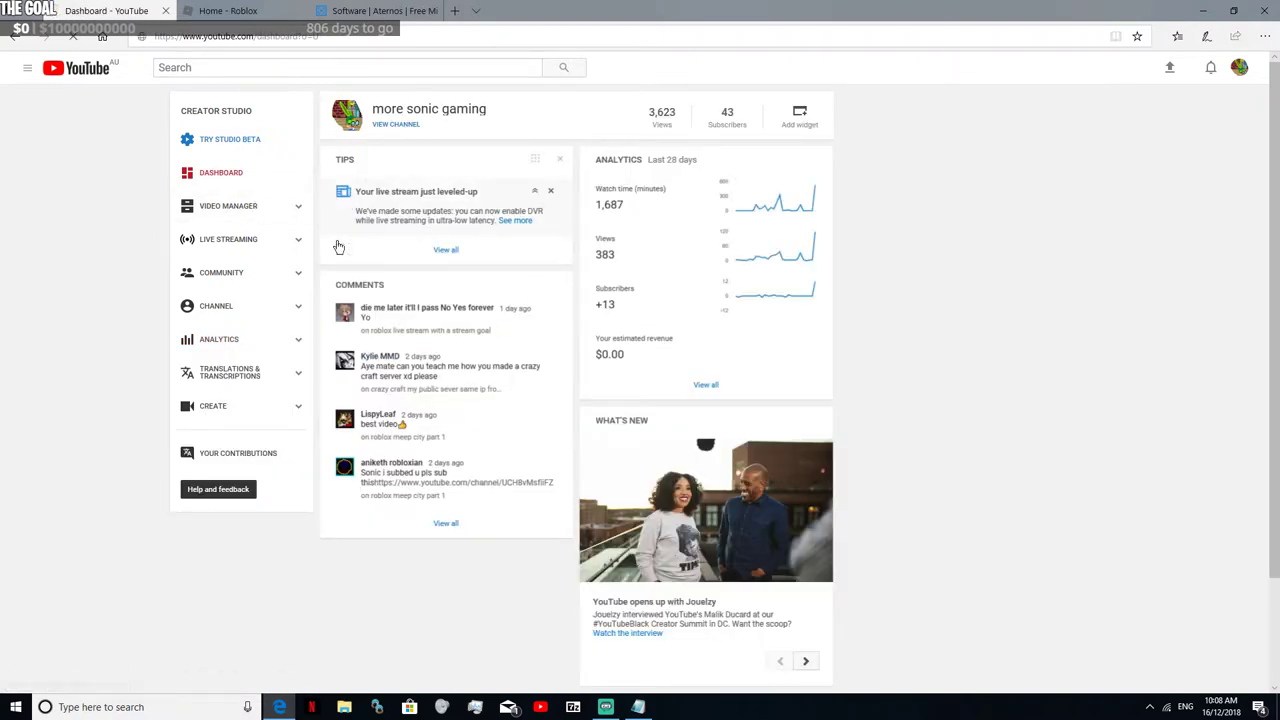
left_click(233, 207)
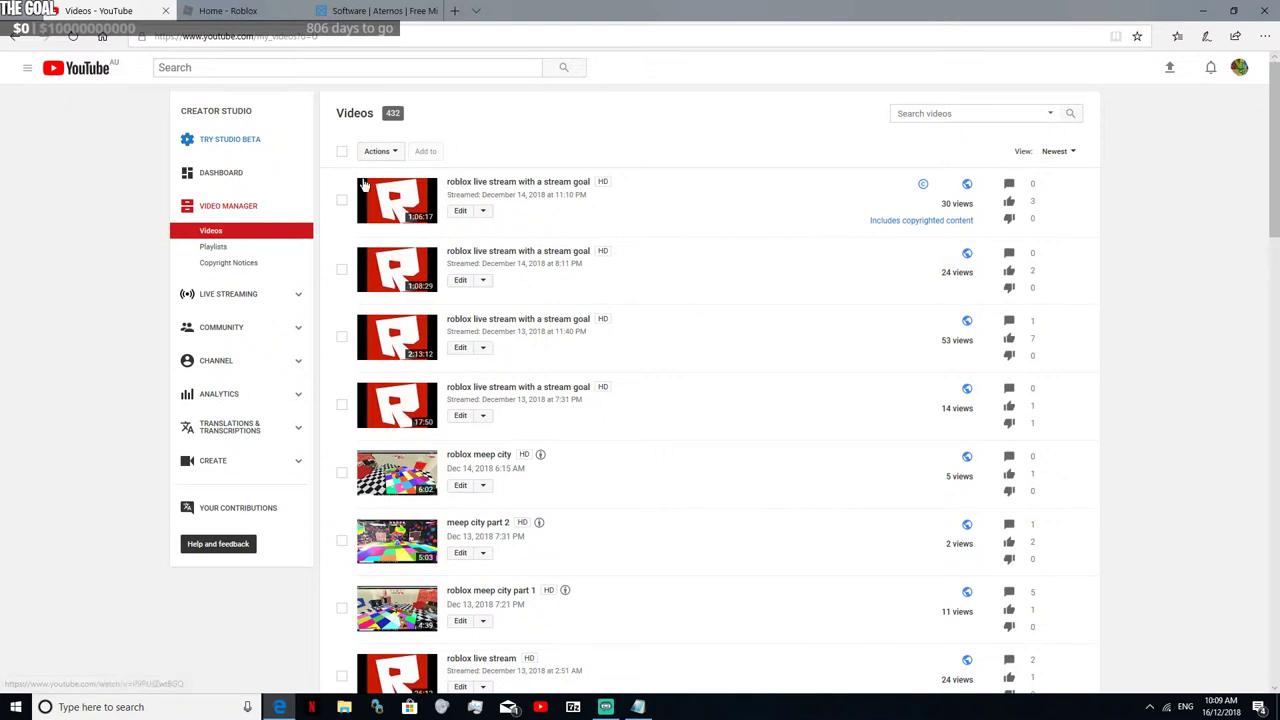
left_click(342, 203)
left_click(483, 211)
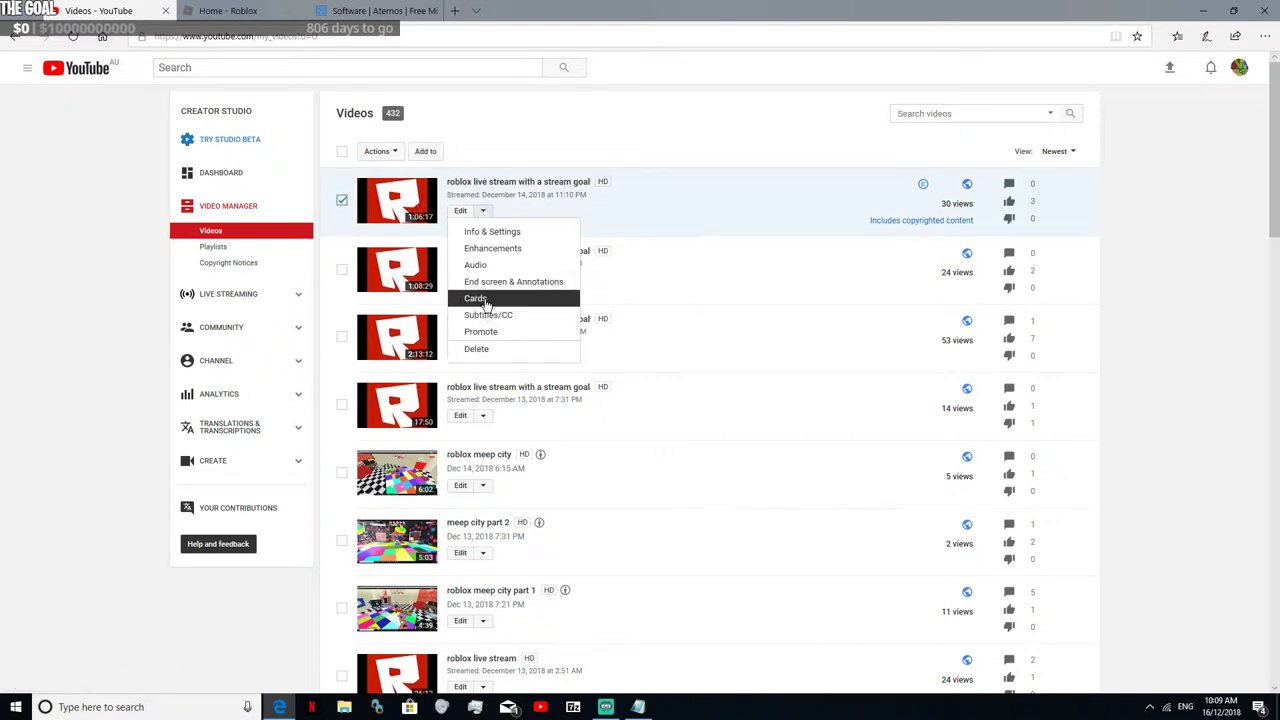
left_click(478, 349)
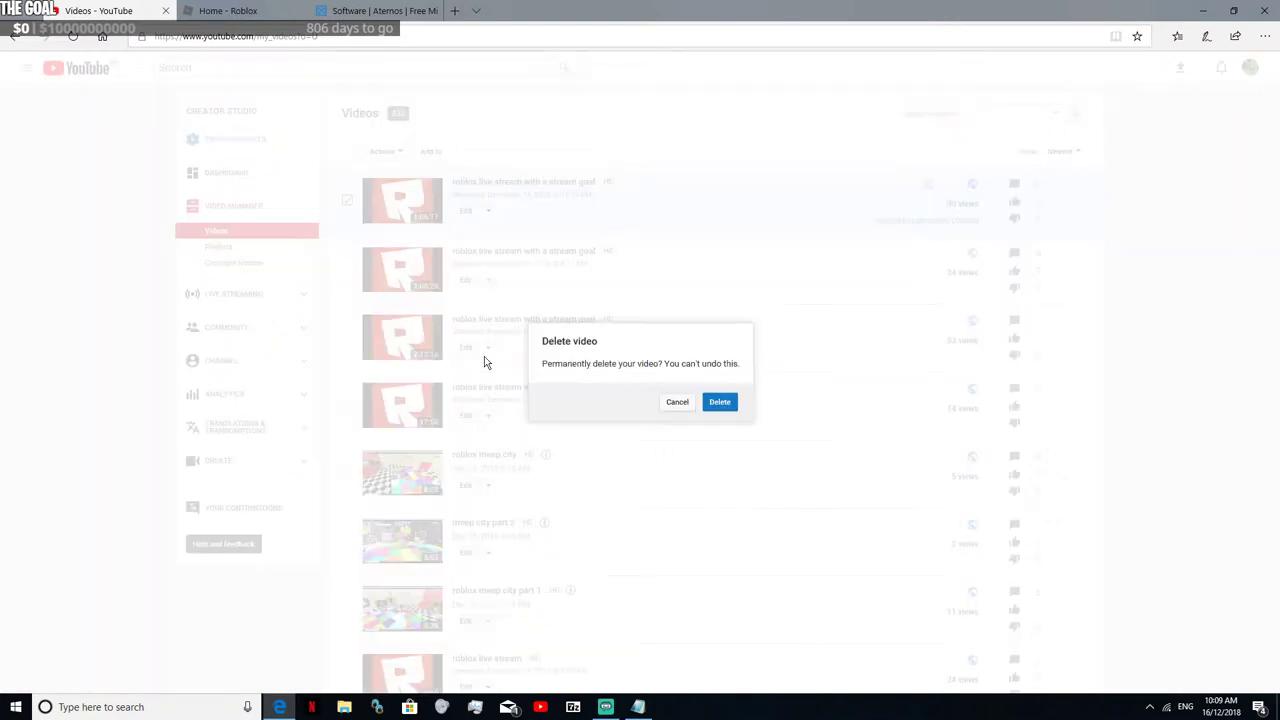
left_click(720, 402)
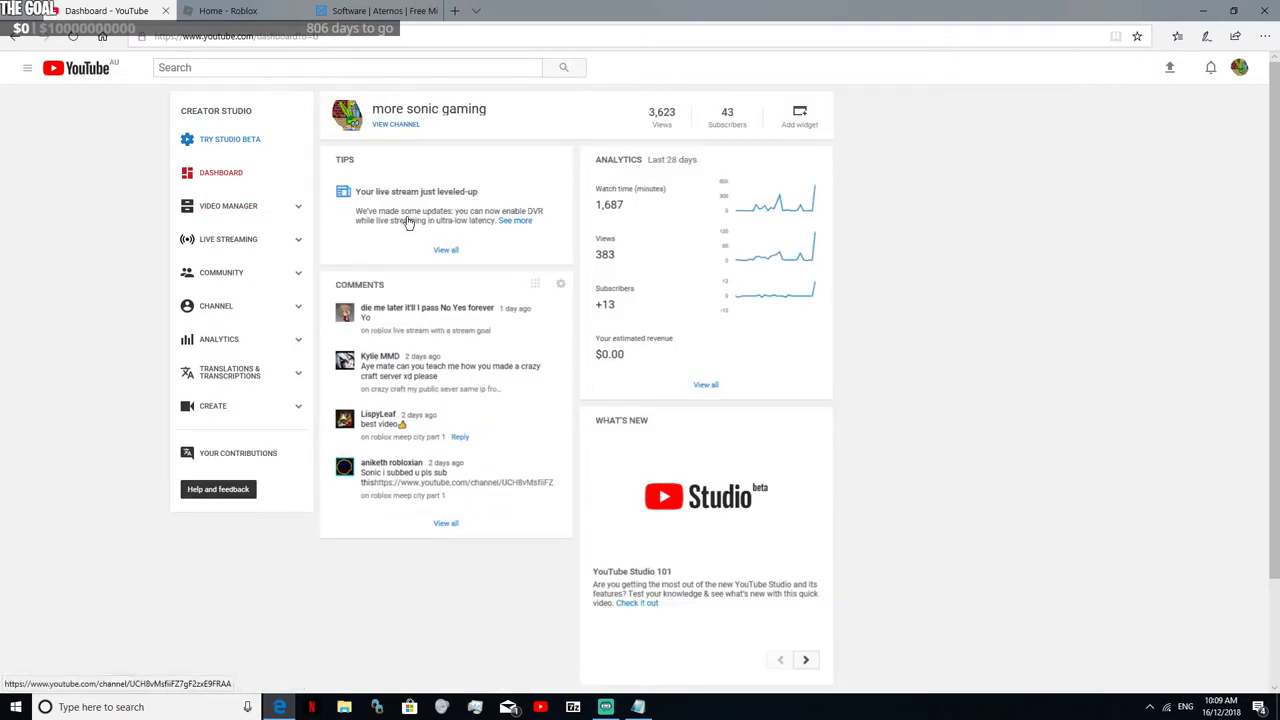
Step: Choose the VoidsWrath Crazy Craft 3.0 modpack (3.0.2, Minecraft 1.7.10) as server software
left_click(339, 9)
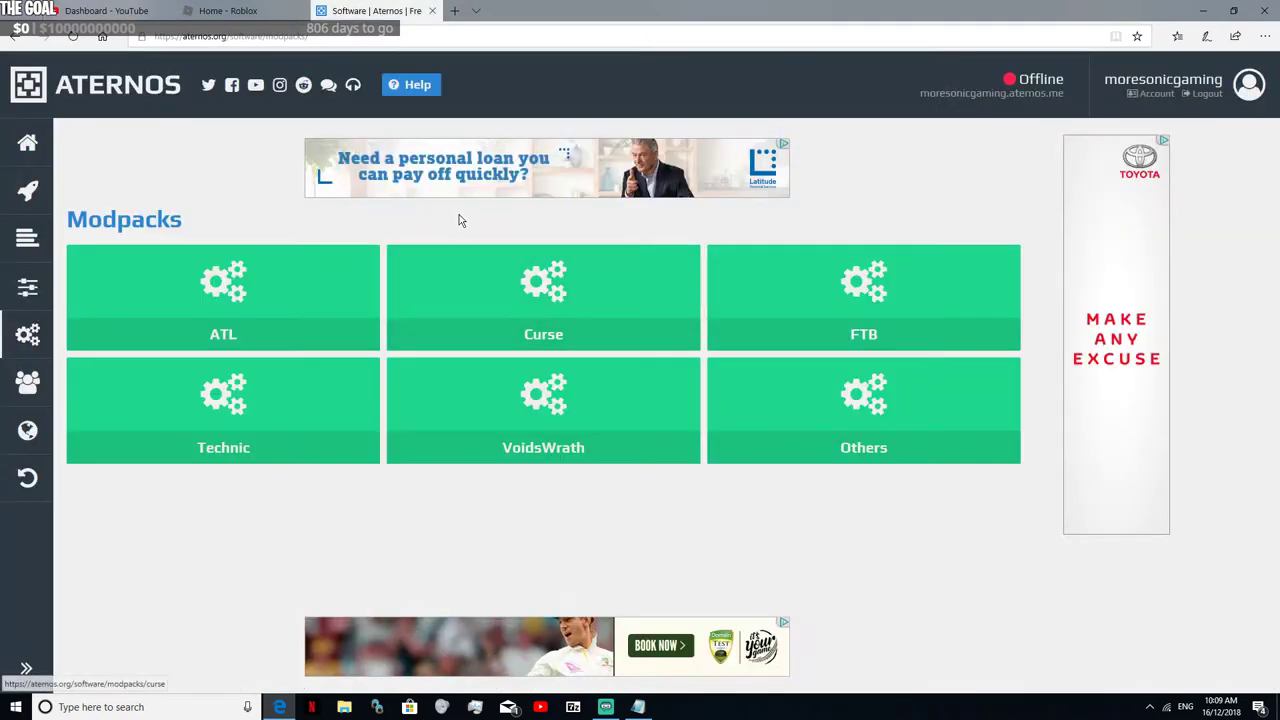
left_click(537, 413)
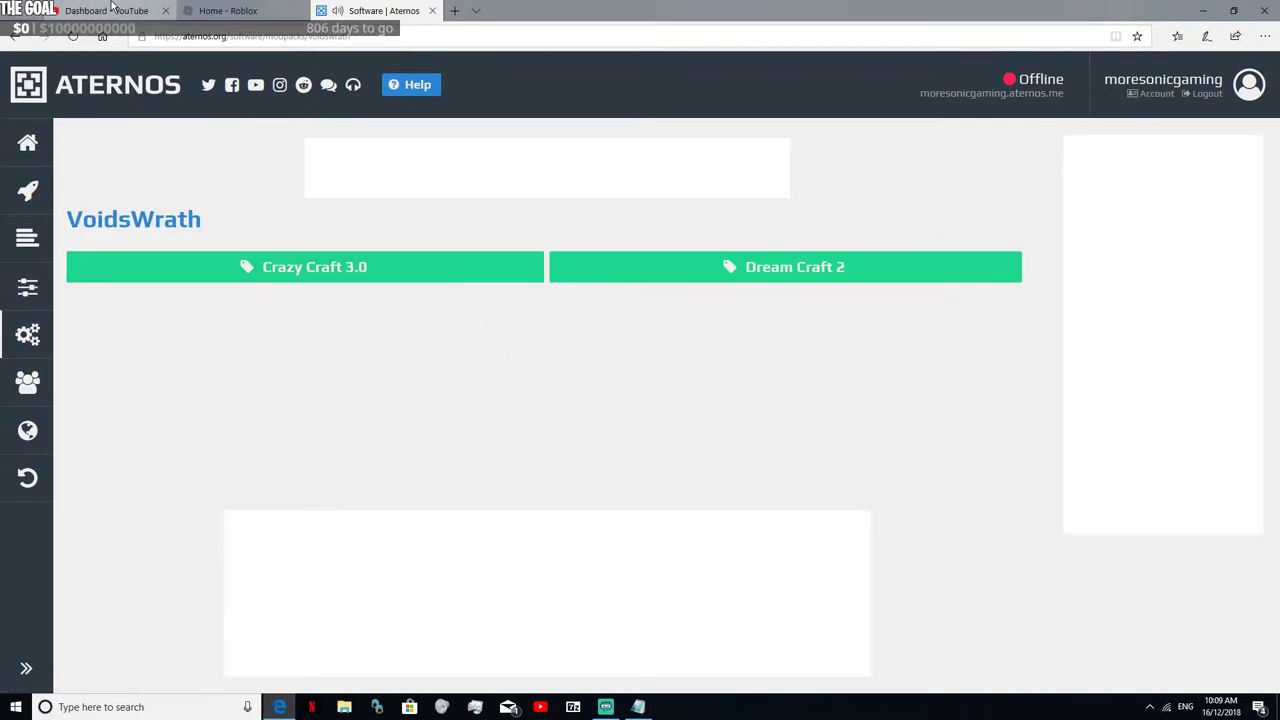
left_click(113, 9)
left_click(386, 8)
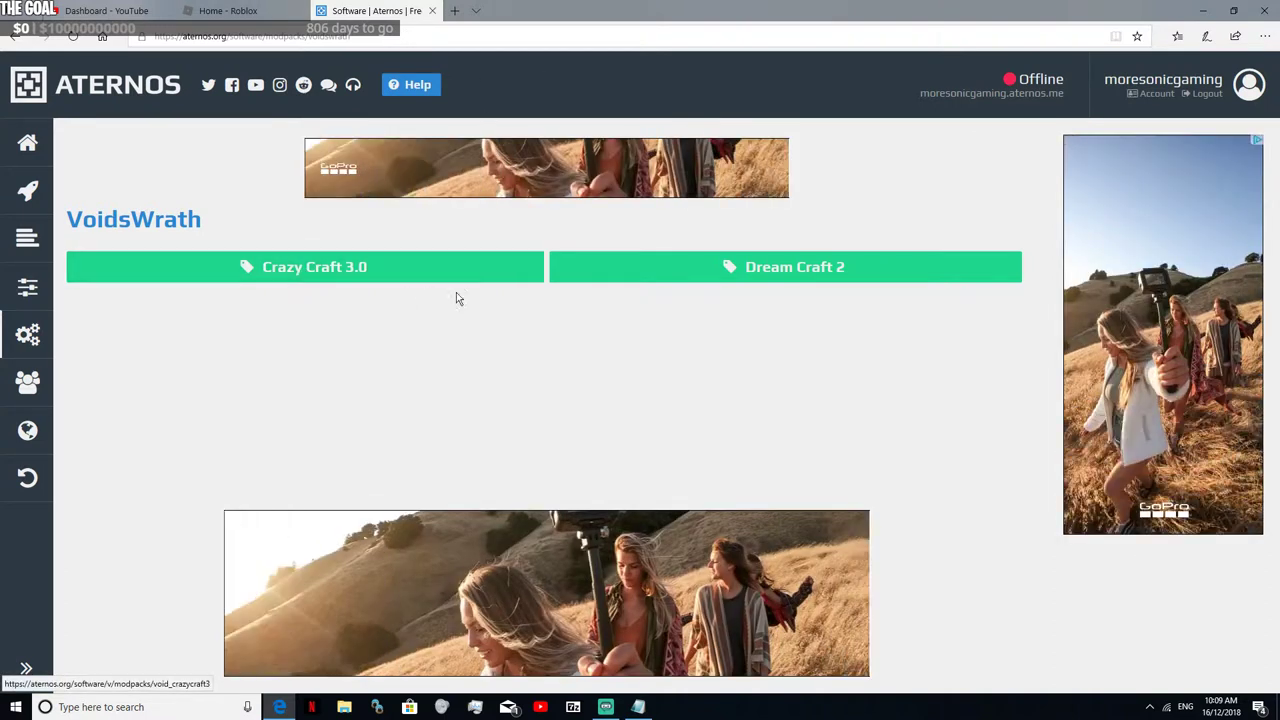
left_click(350, 265)
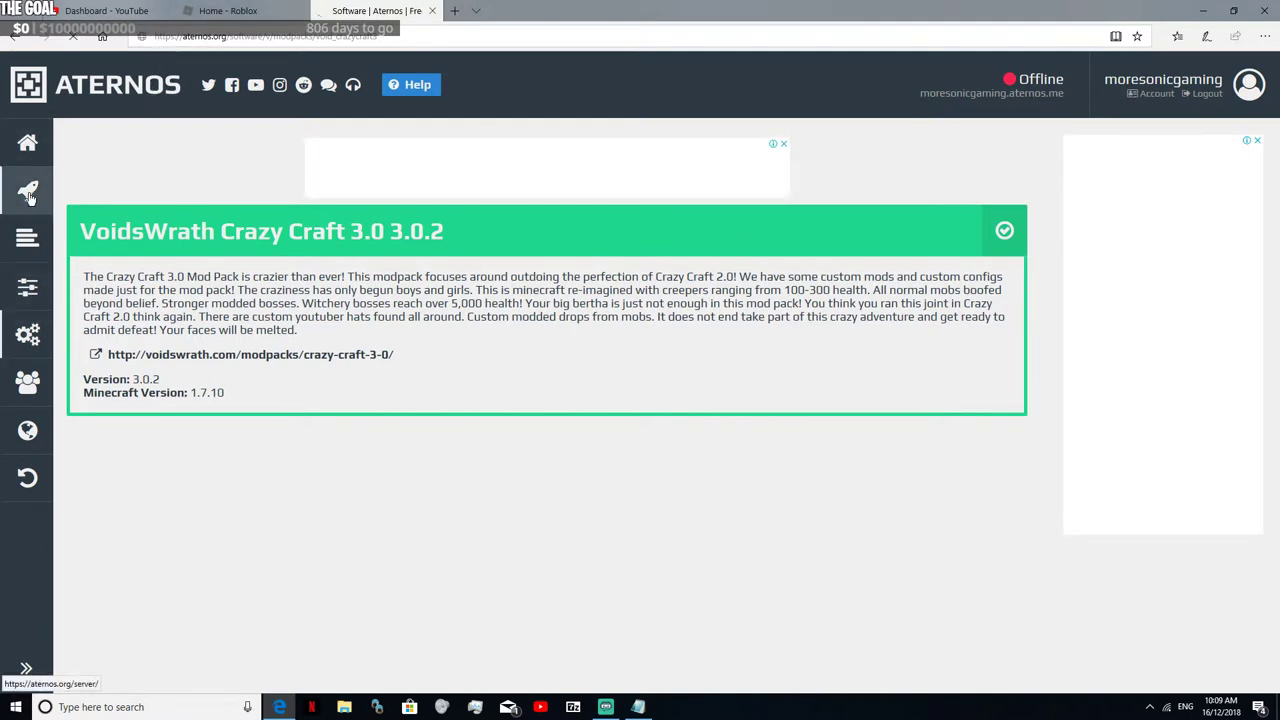
Step: Check the server options, keeping Gamemode Survival and toggling Nether on then back off
left_click(62, 180)
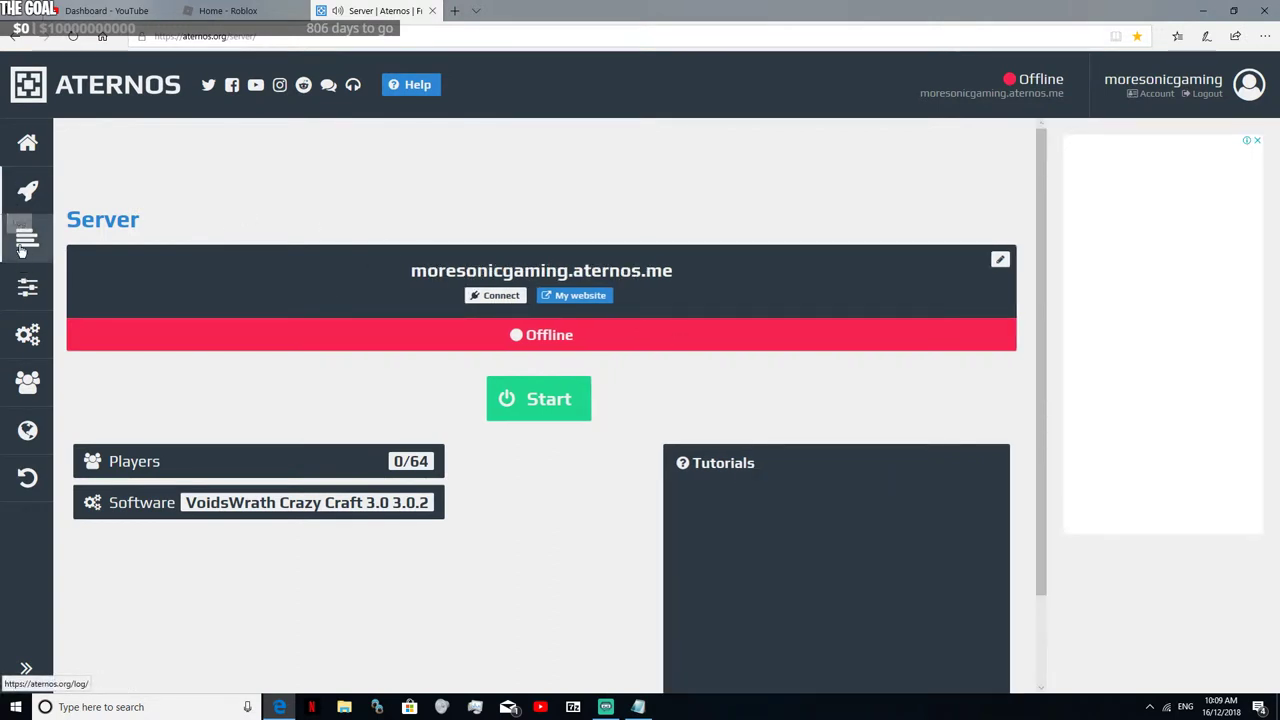
left_click(30, 290)
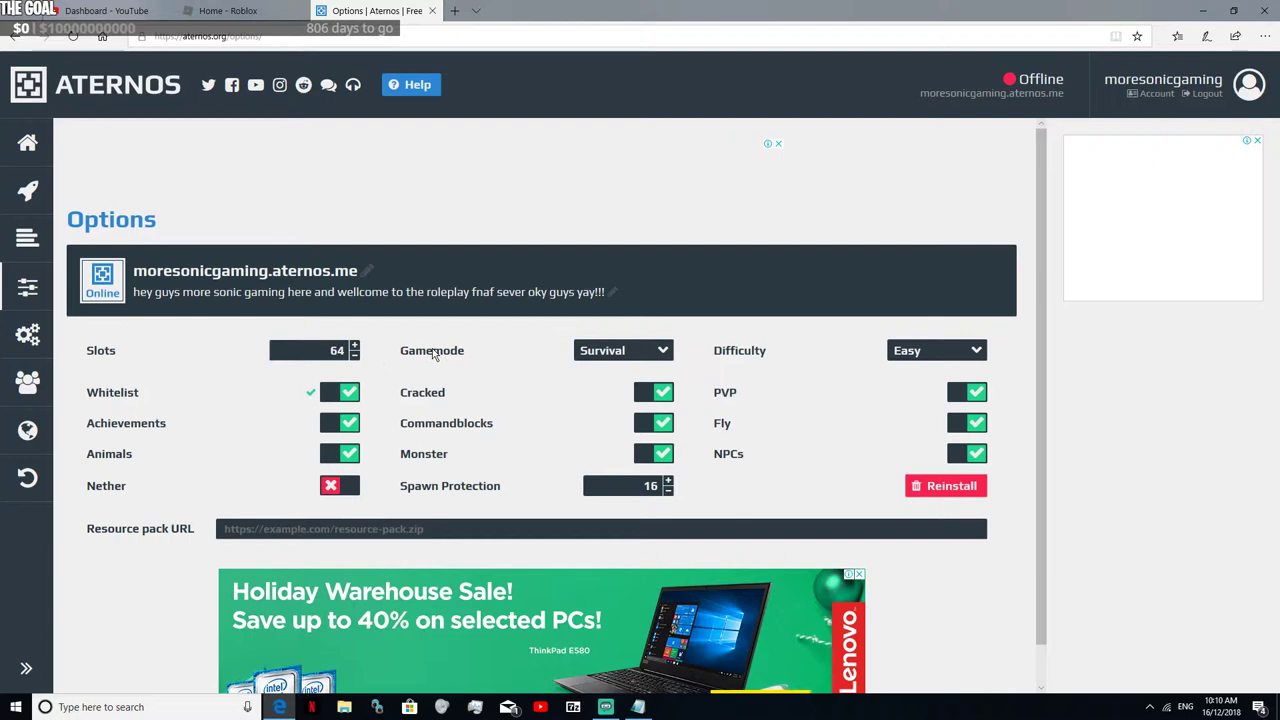
left_click(633, 354)
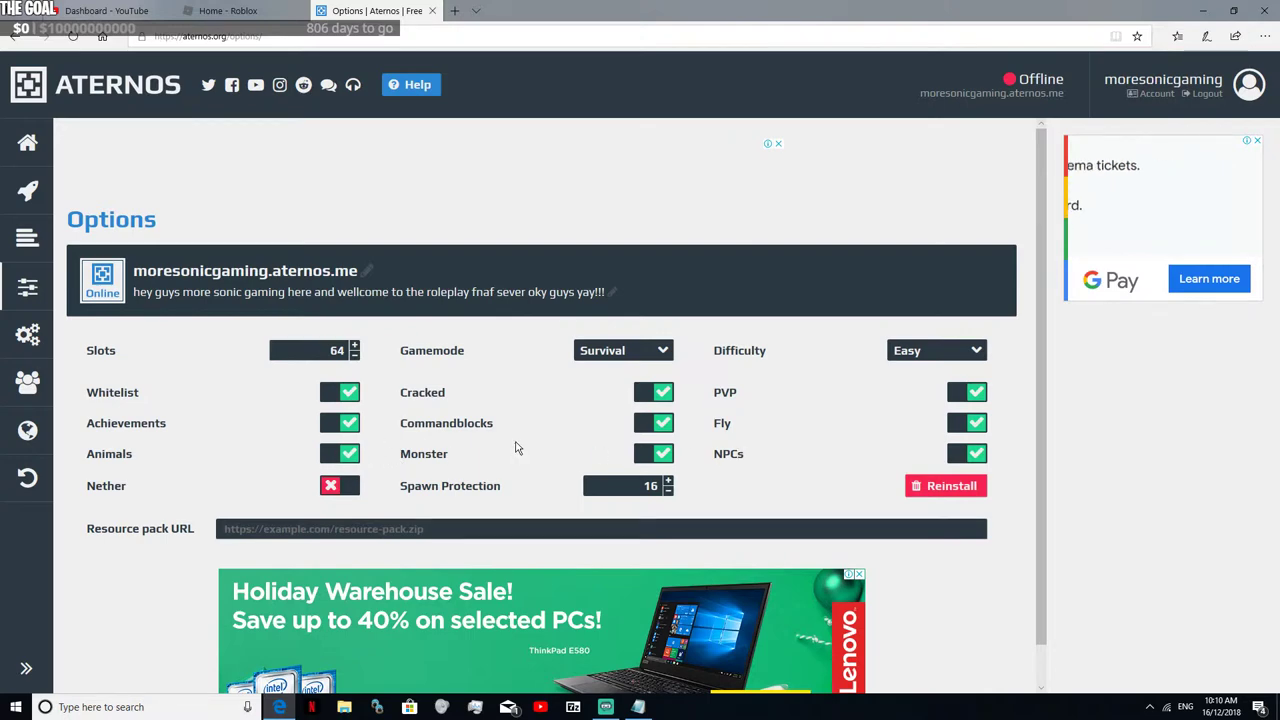
left_click(336, 486)
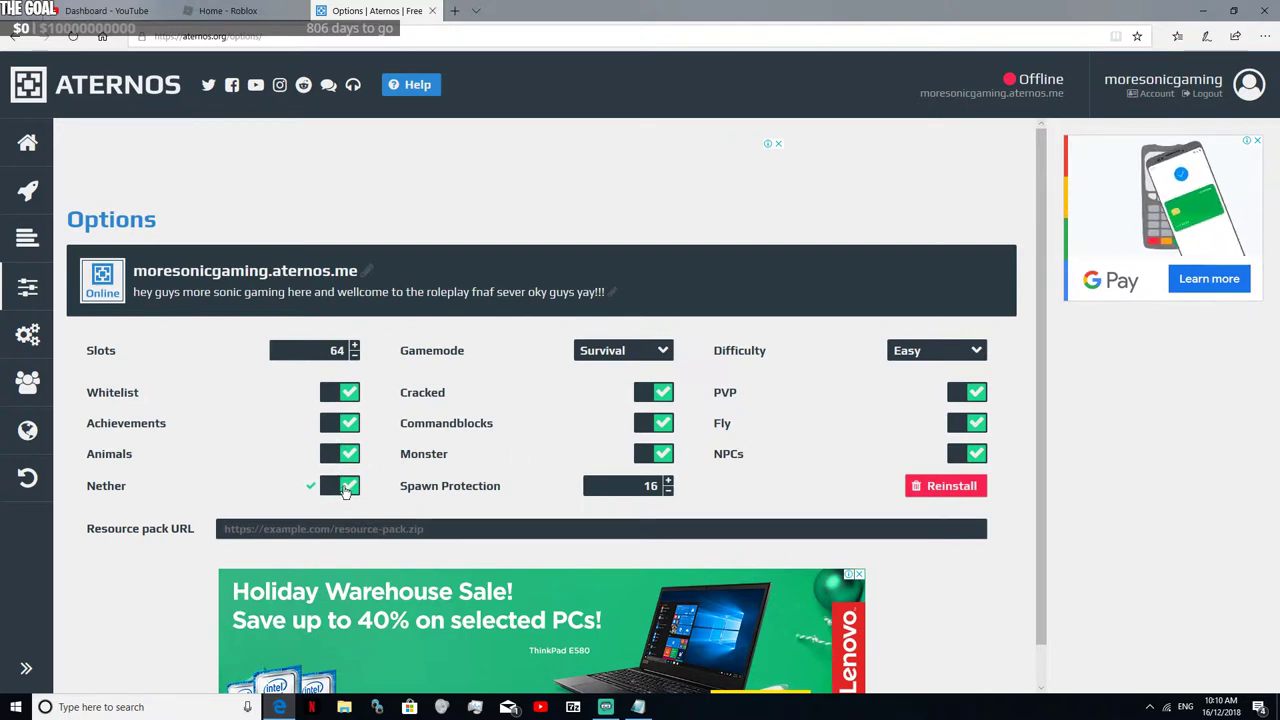
left_click(347, 489)
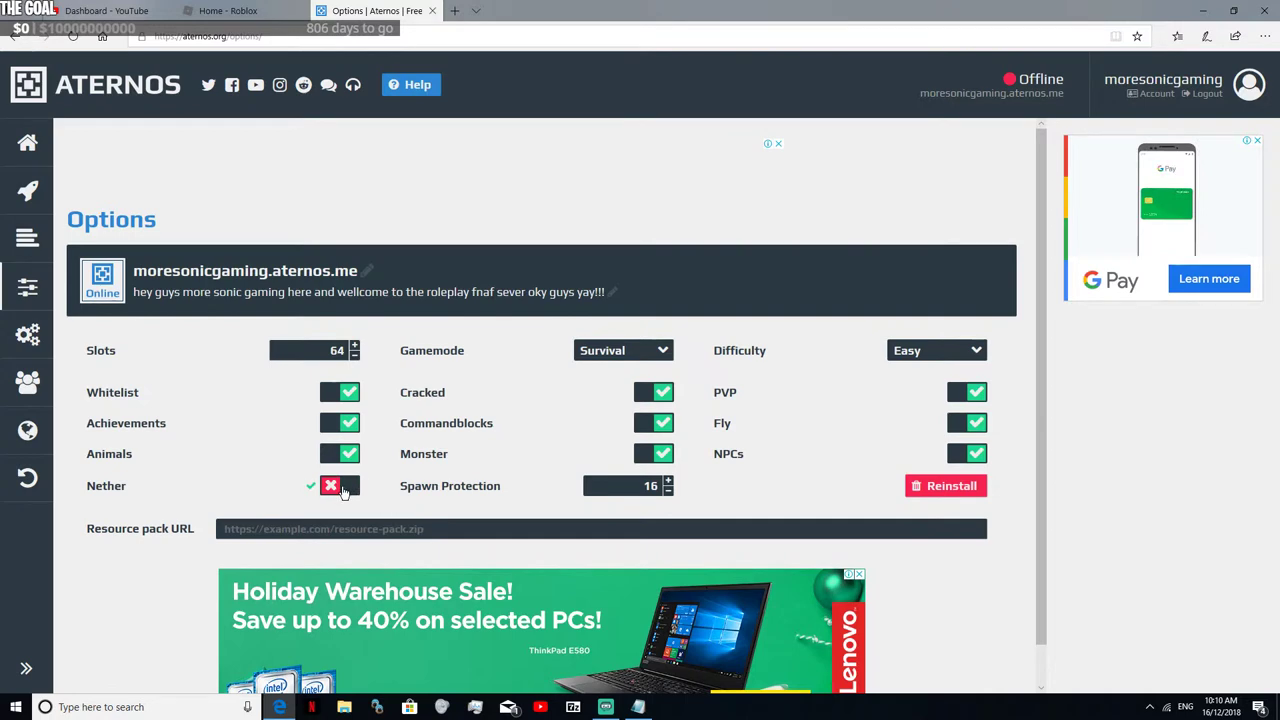
scroll(640, 450, "down", 1)
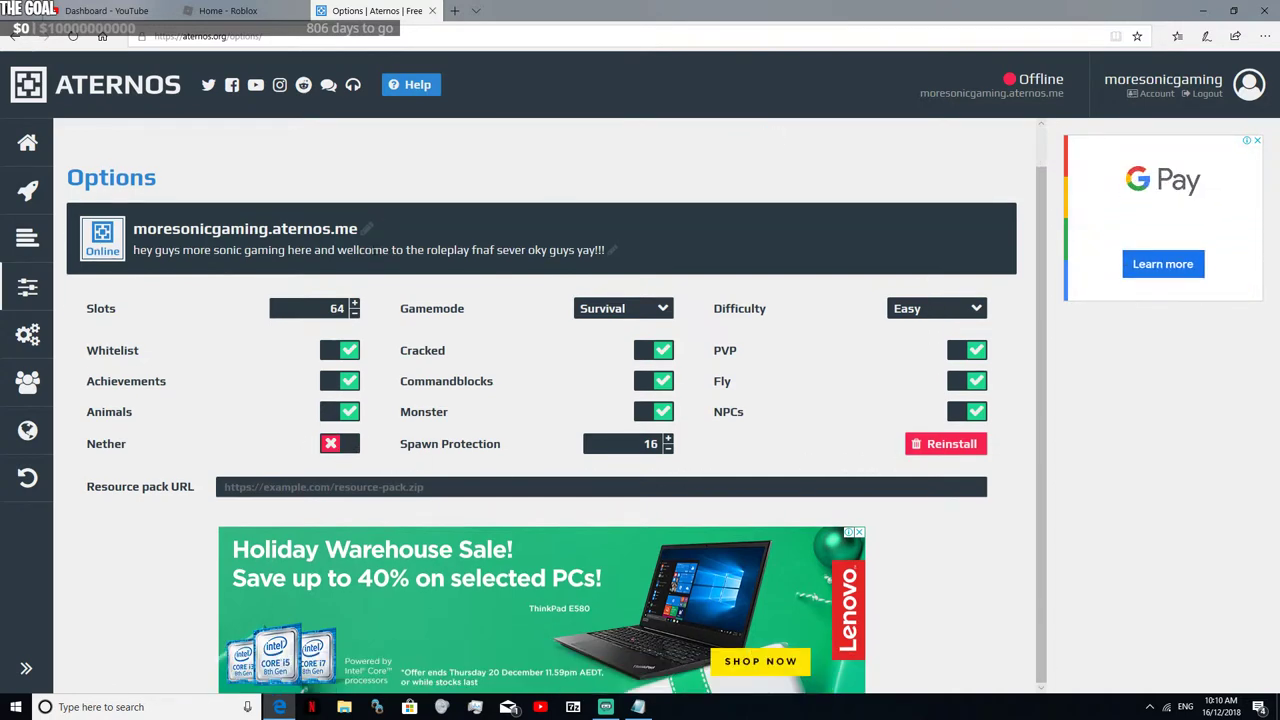
scroll(240, 280, "up", 1)
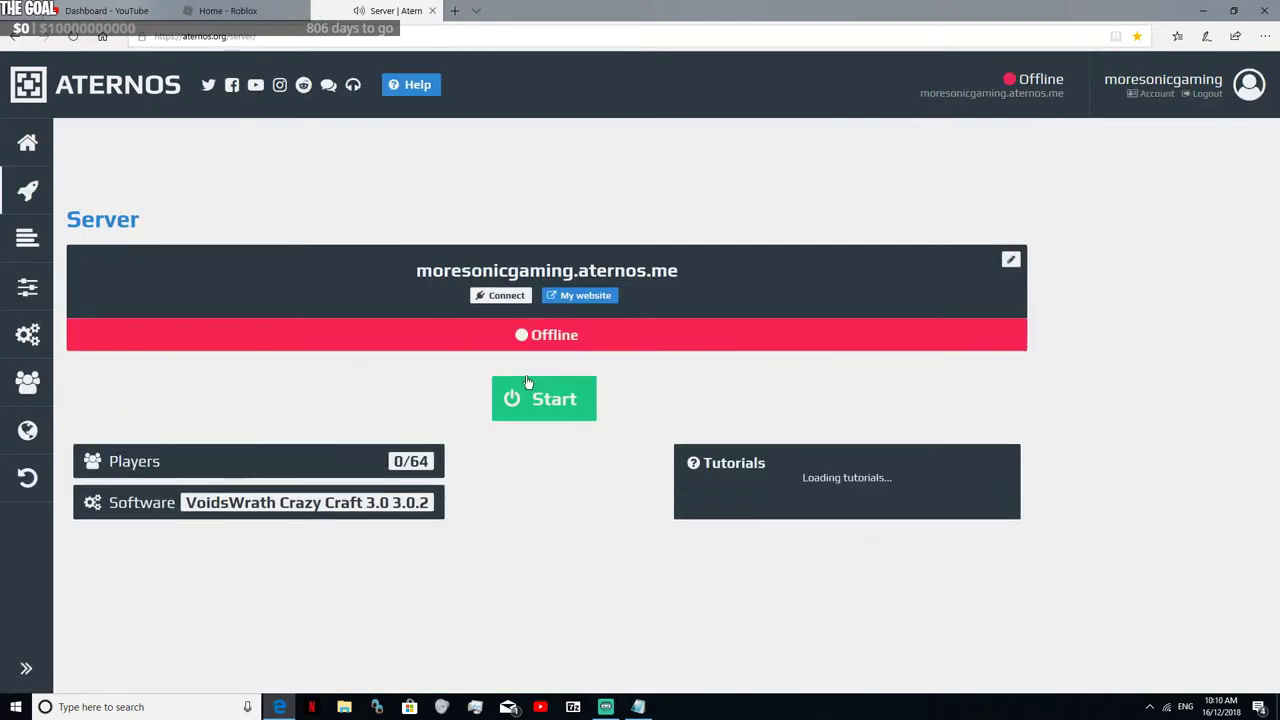
Step: Start the moresonicgaming.aternos.me Crazy Craft 3.0.2 server and accept Mojang's EULA
left_click(537, 390)
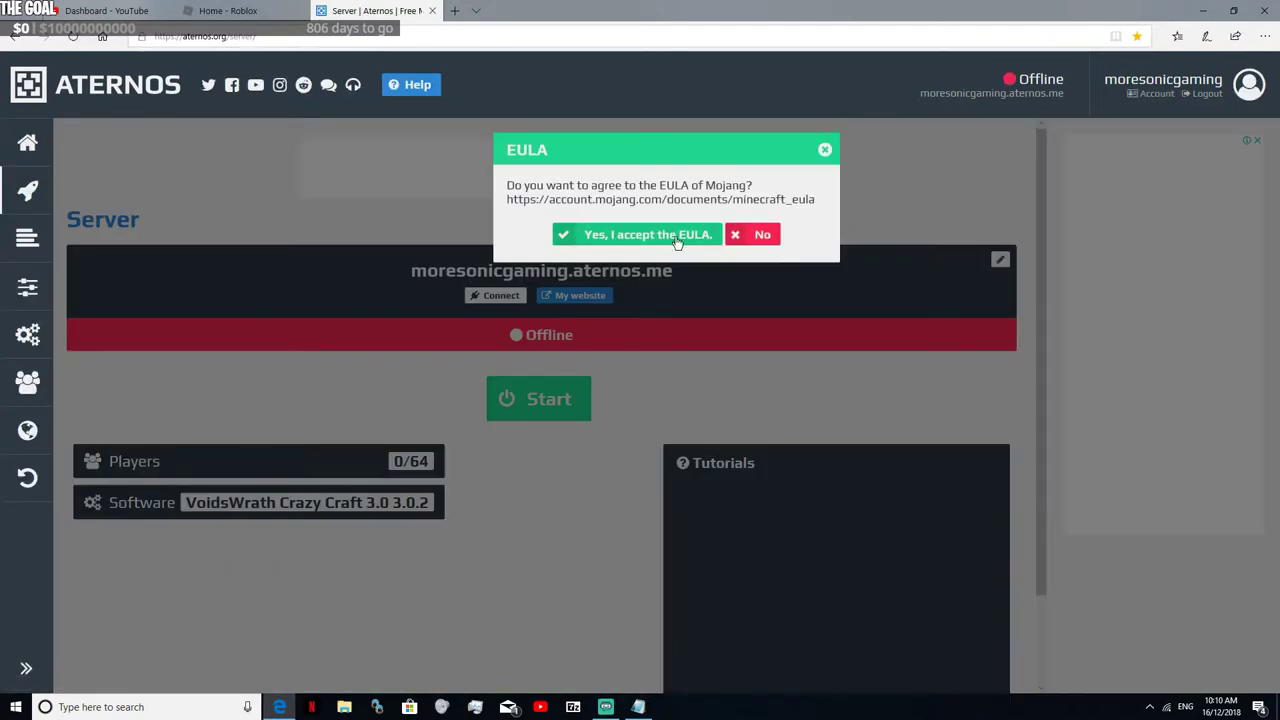
left_click(677, 236)
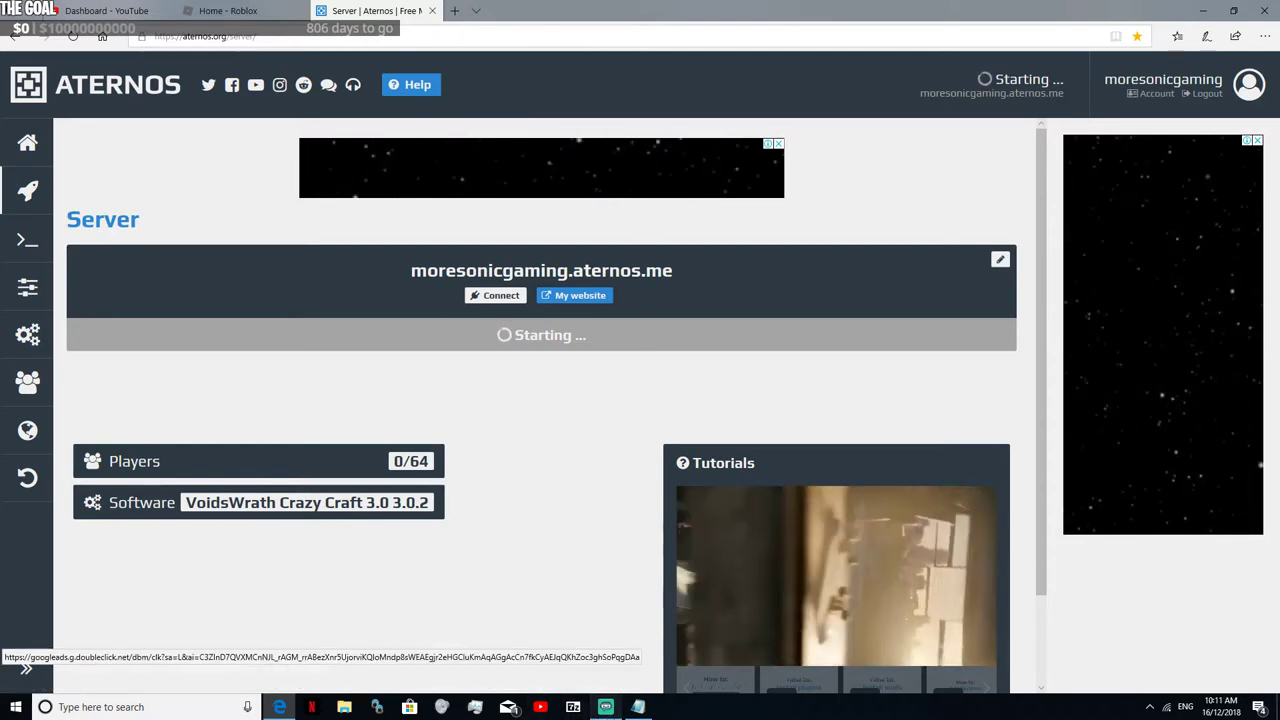
left_click(605, 707)
key("super+d")
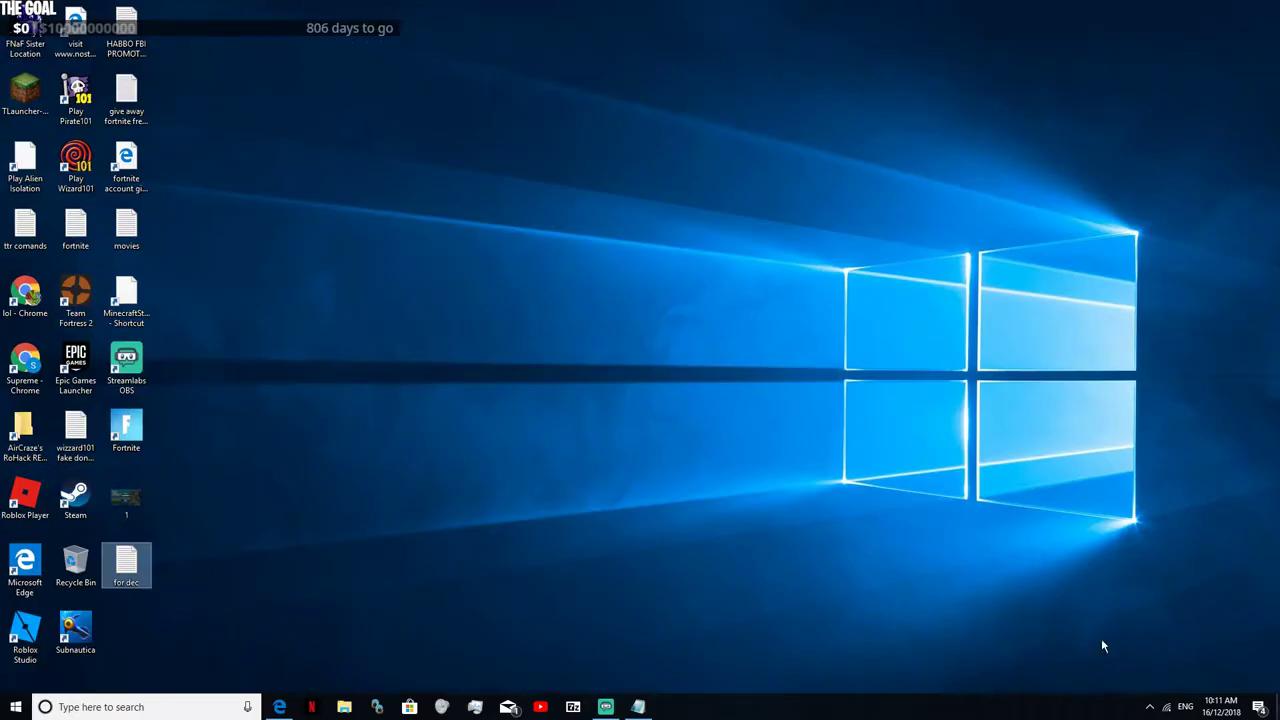
left_click(279, 707)
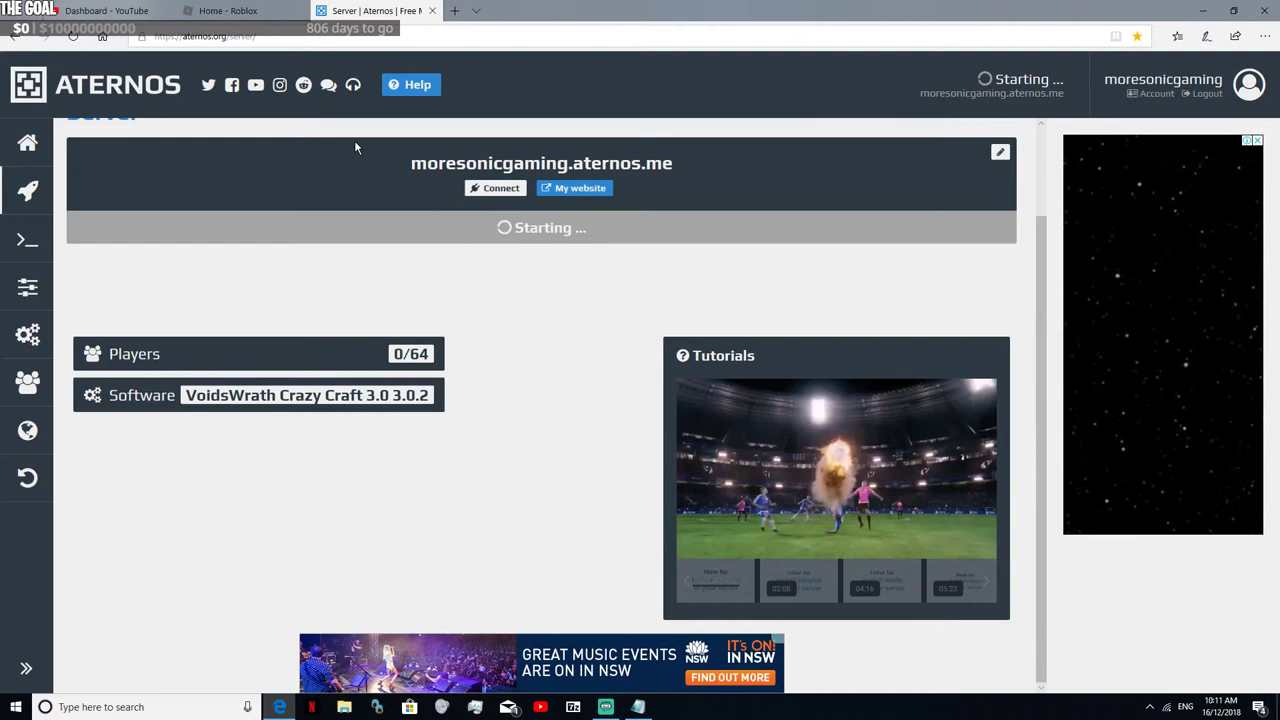
left_click(605, 707)
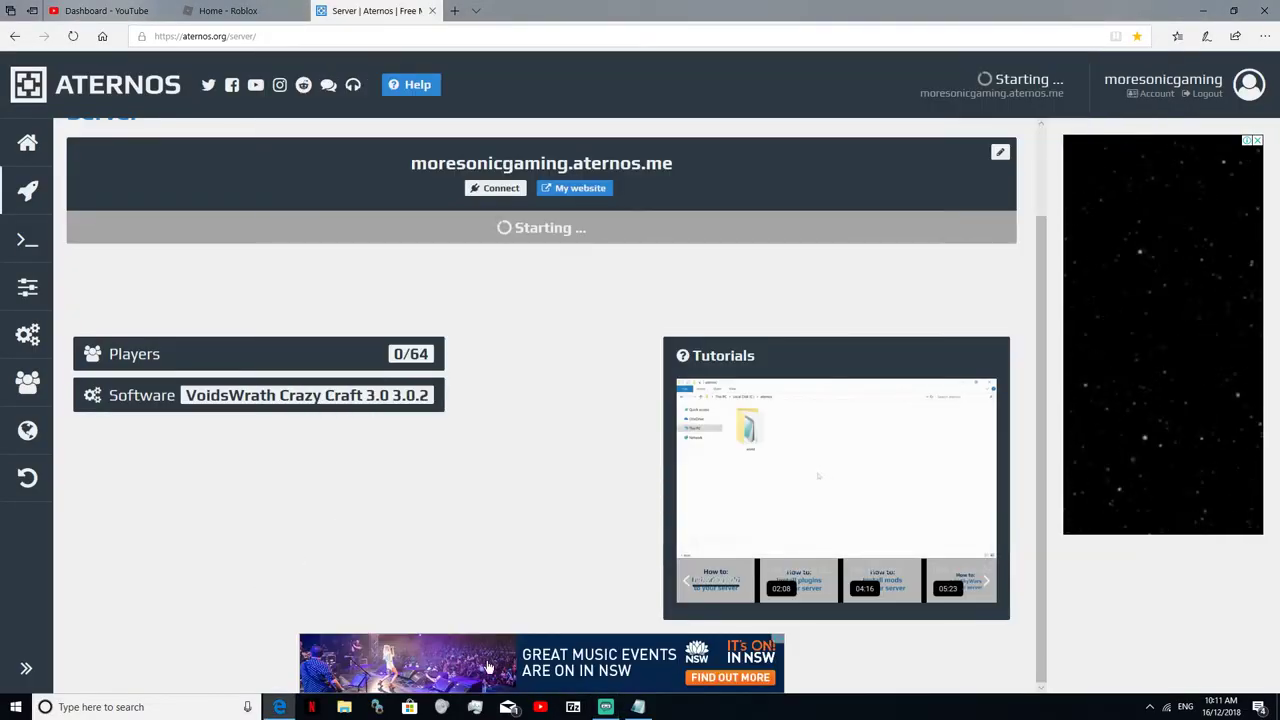
Step: Hide Streamlabs OBS to check the server is online, then bring the editor back in front
left_click(600, 707)
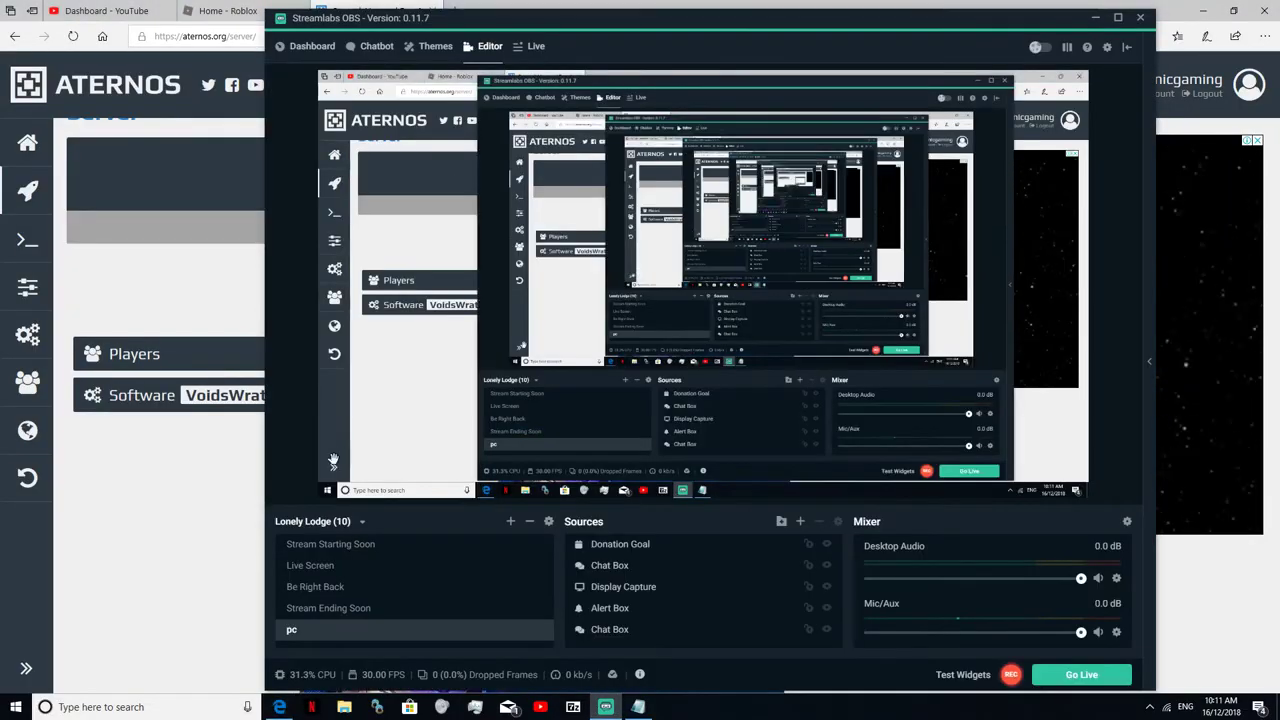
left_click(199, 516)
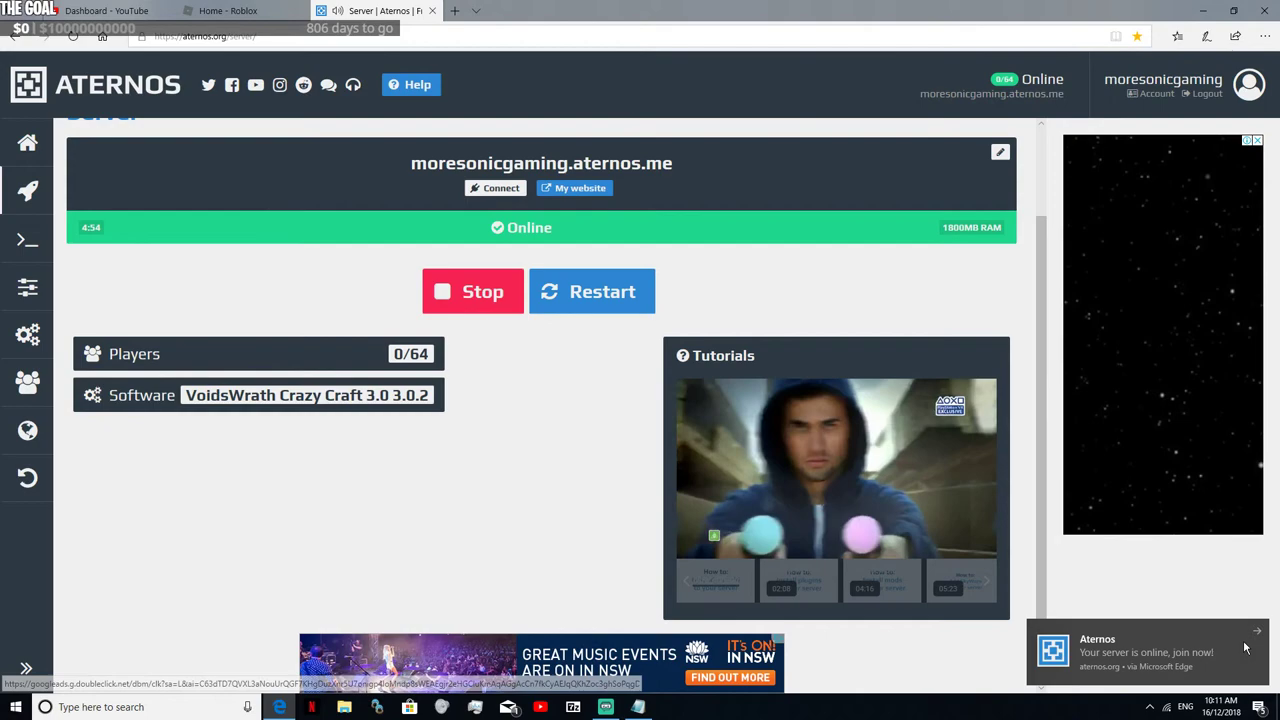
left_click(606, 707)
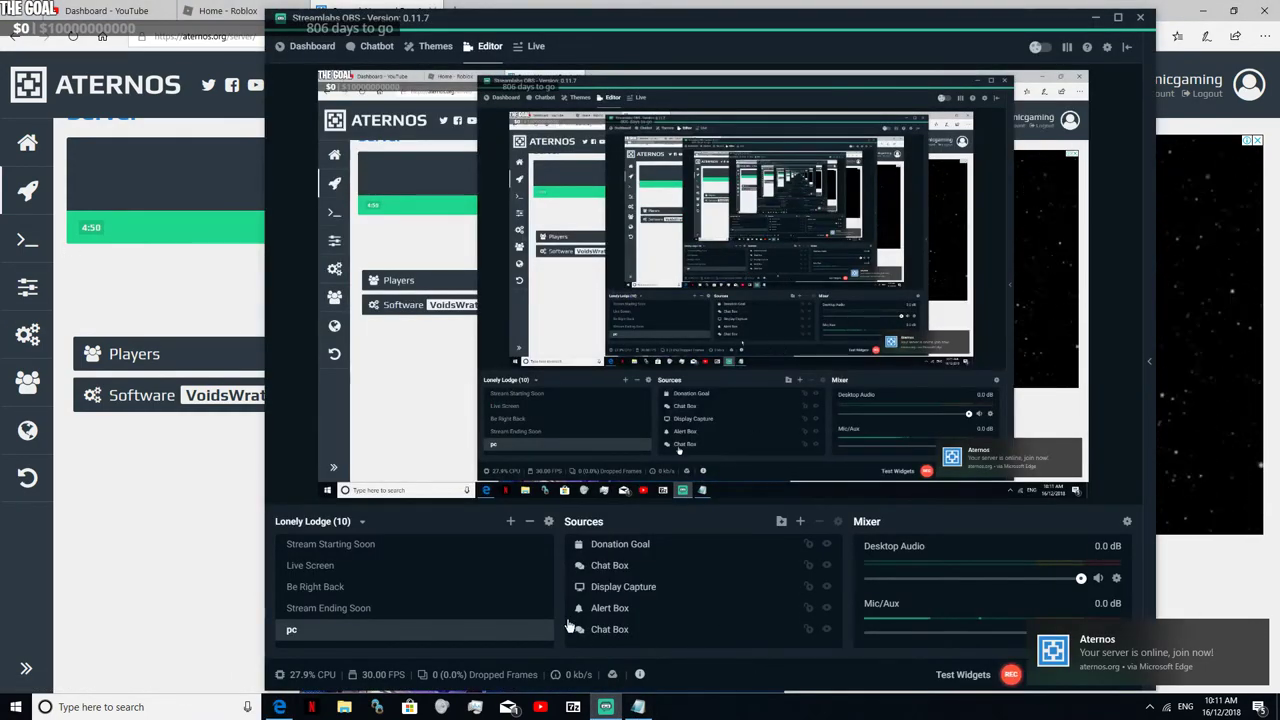